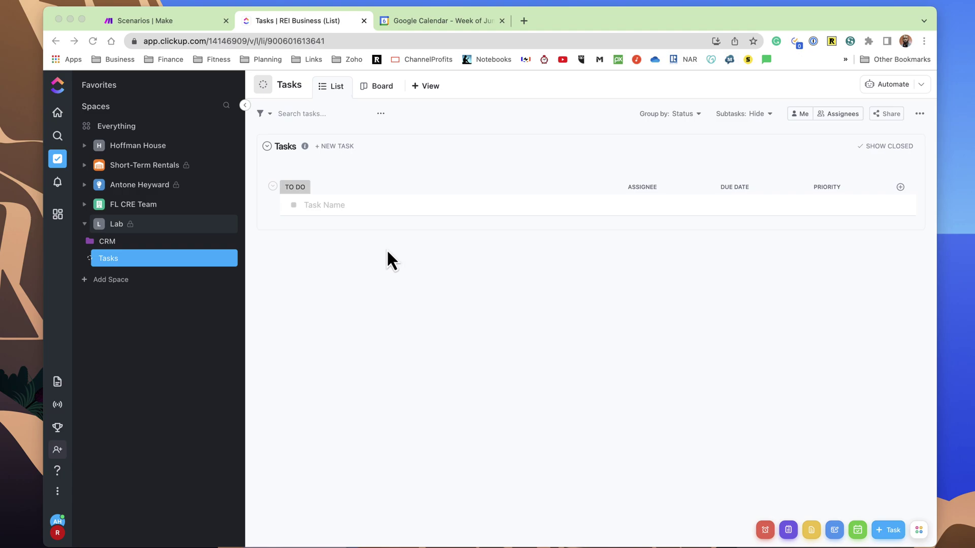
Switch to Google Calendar to check the June 6 all-day event 'Complete - Test 1'.
click(417, 20)
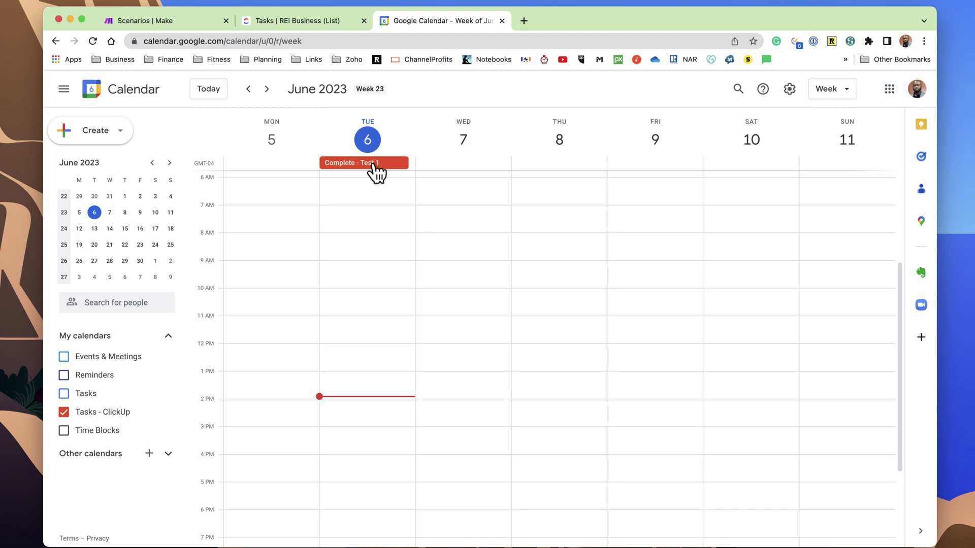
click(330, 22)
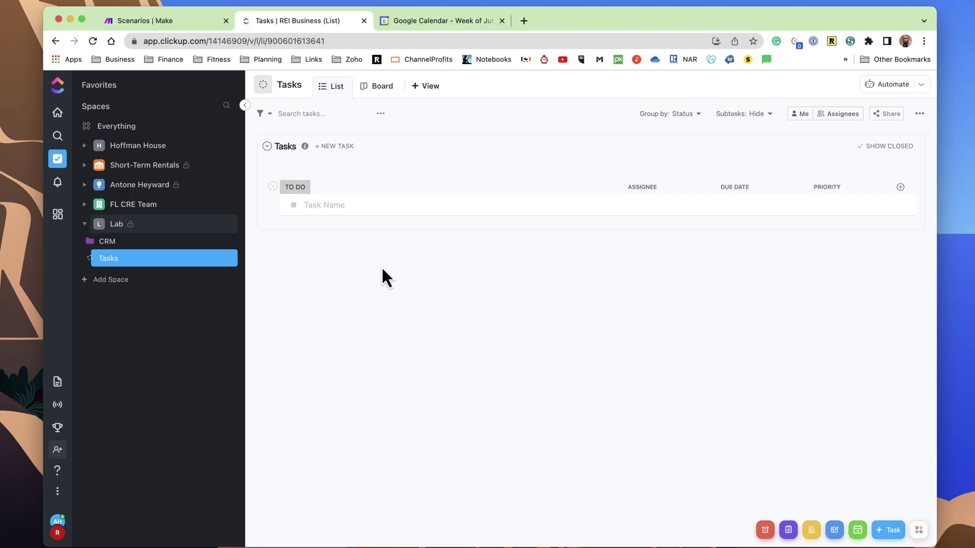
click(886, 84)
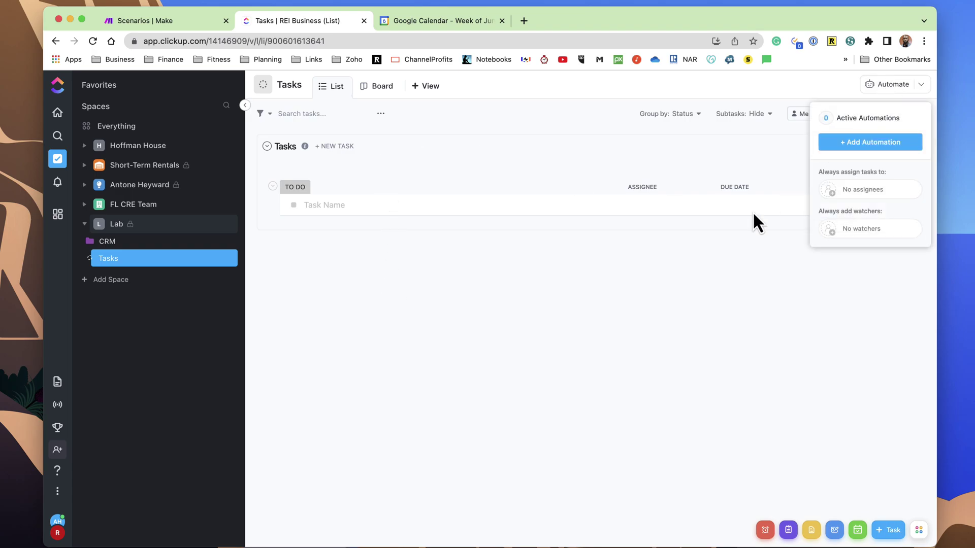
click(859, 147)
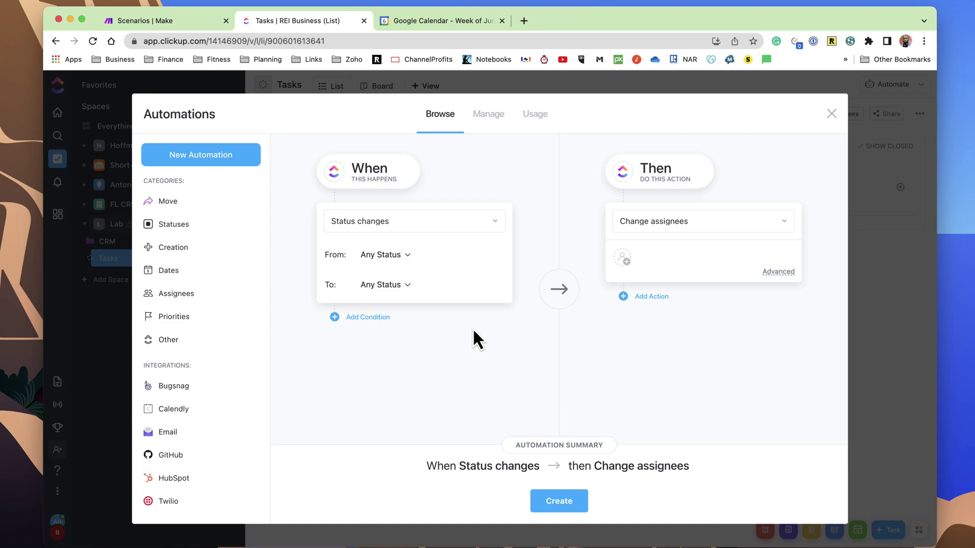
click(678, 229)
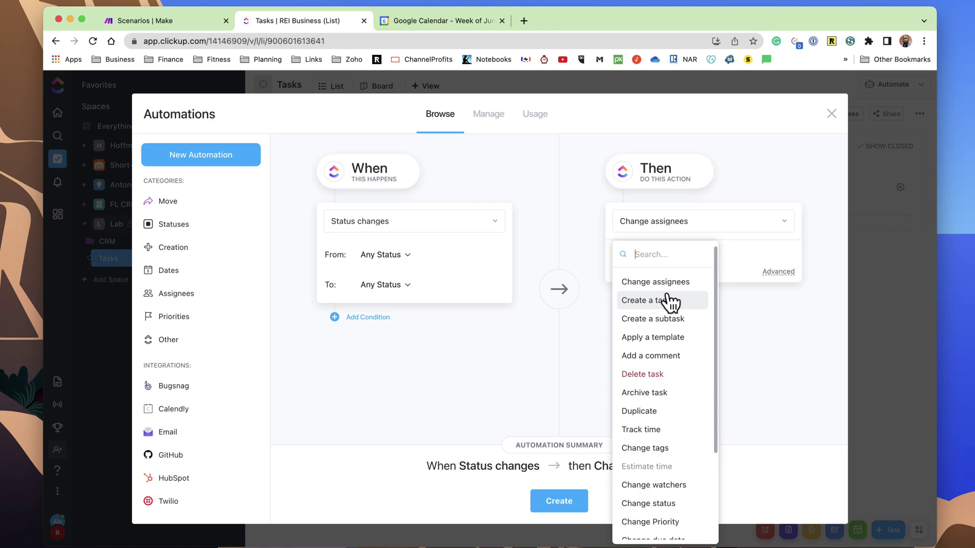
text(rename)
key(BackSpace)
key(BackSpace)
key(BackSpace)
key(BackSpace)
key(BackSpace)
key(BackSpace)
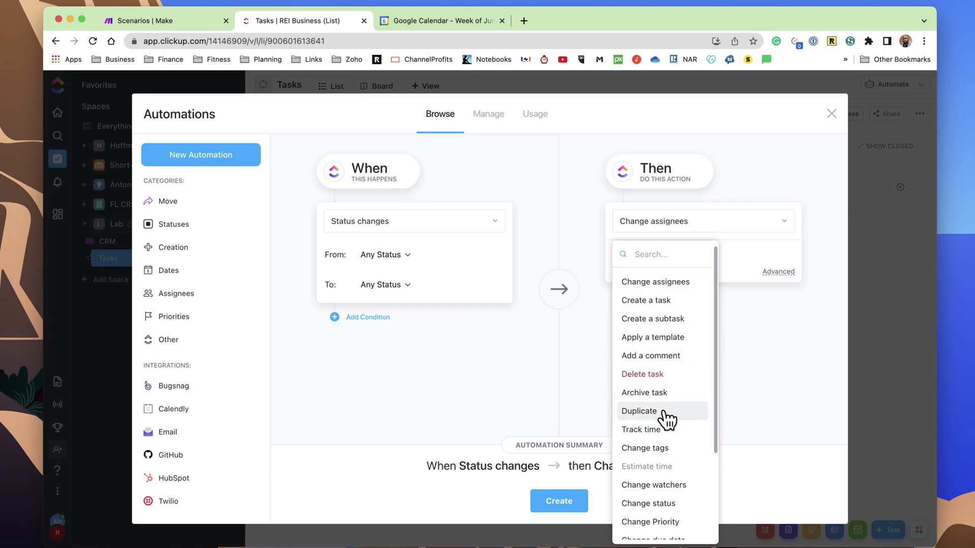
drag(714, 355, 714, 415)
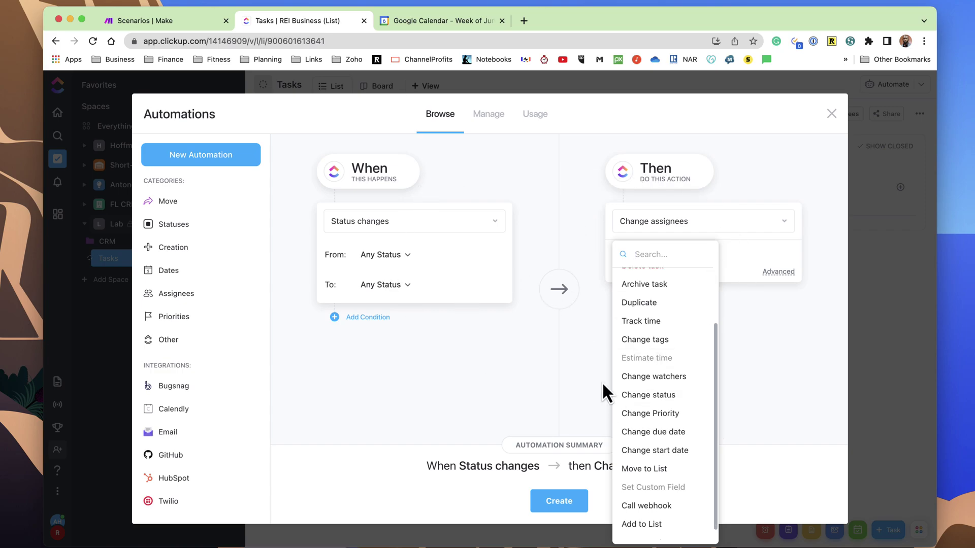
click(587, 358)
Add a new task named 'Task 2' under TO DO in the Lab Tasks list.
key(Escape)
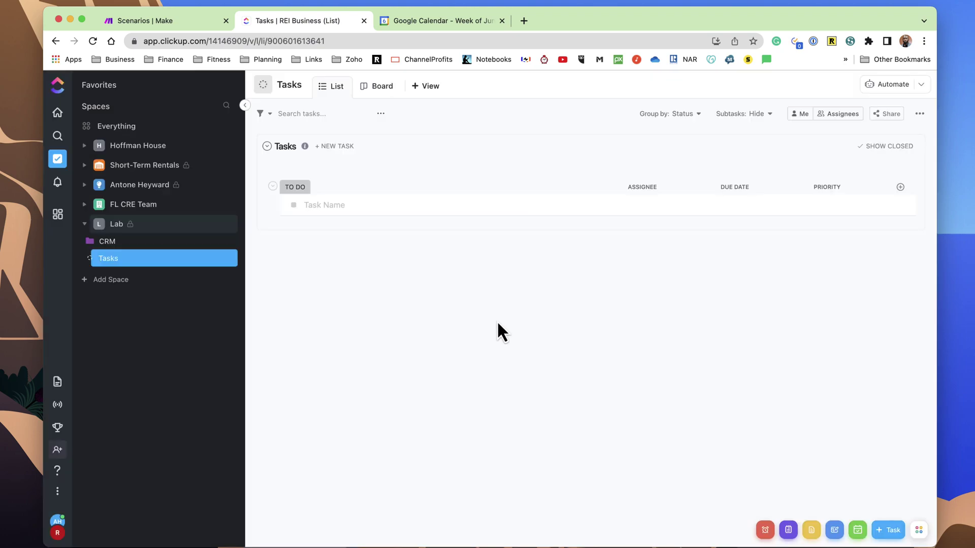
click(330, 205)
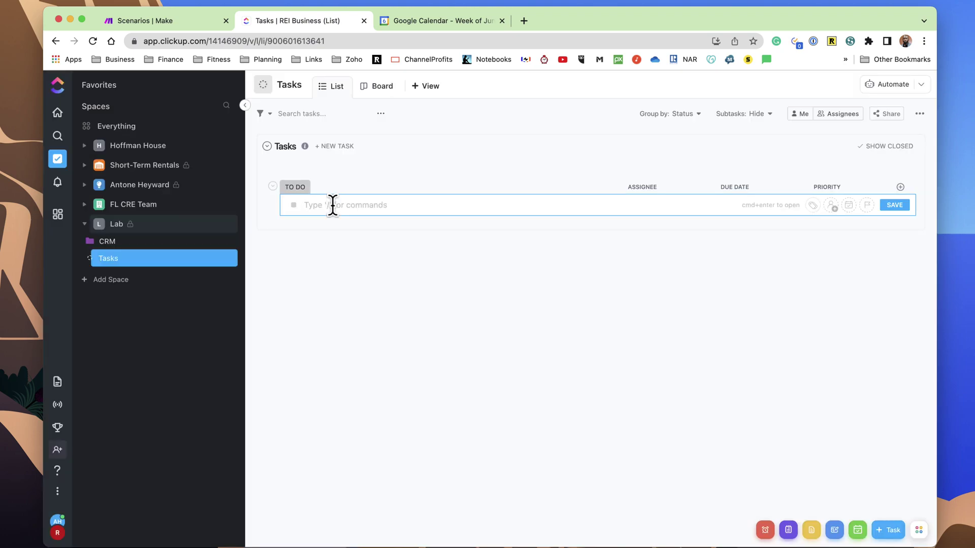
text(Task 2)
key(Return)
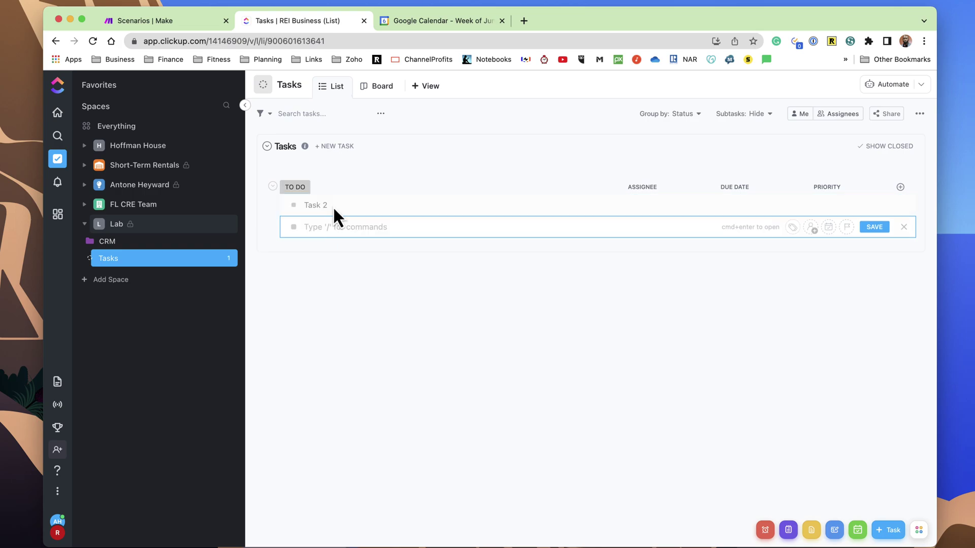
click(315, 305)
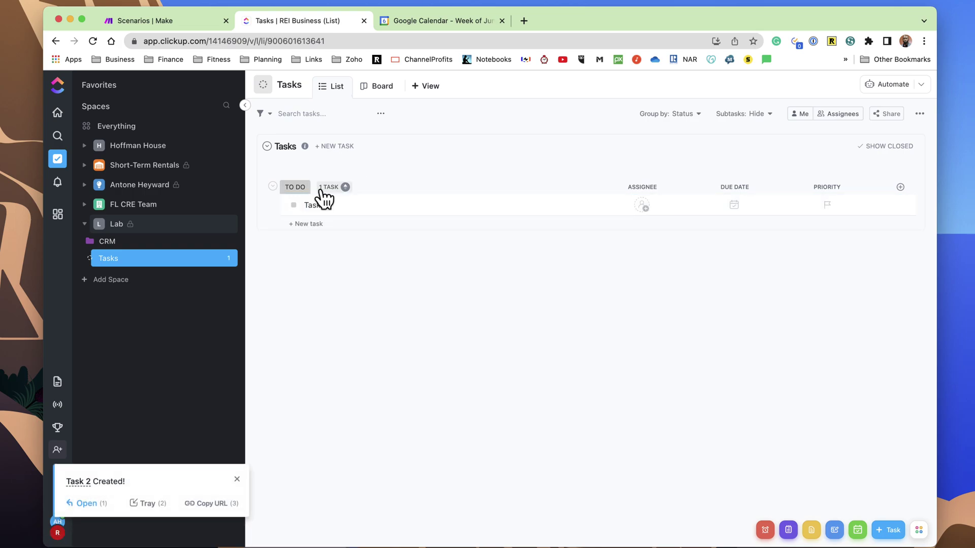
Assign Task 2 to me and set its due date to today, June 6.
click(641, 206)
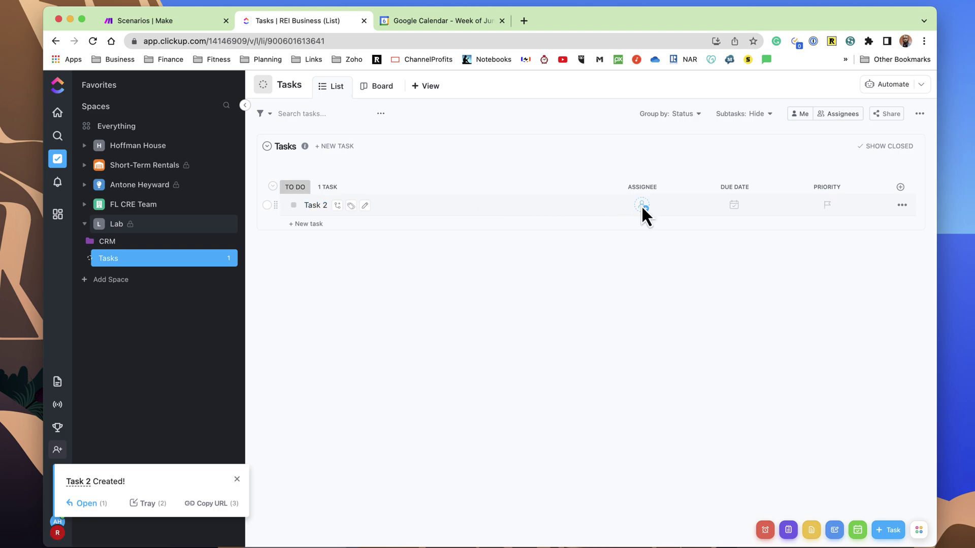
click(668, 294)
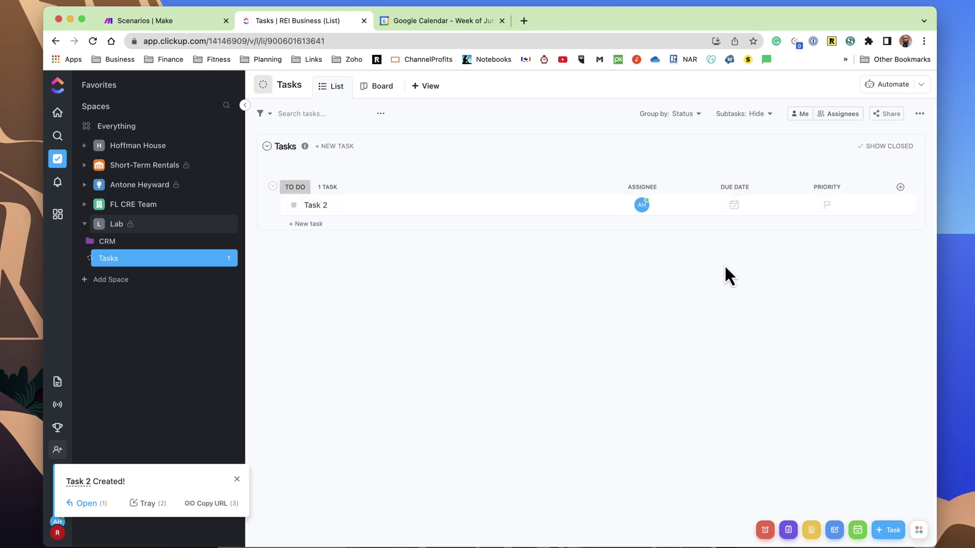
click(736, 205)
click(653, 313)
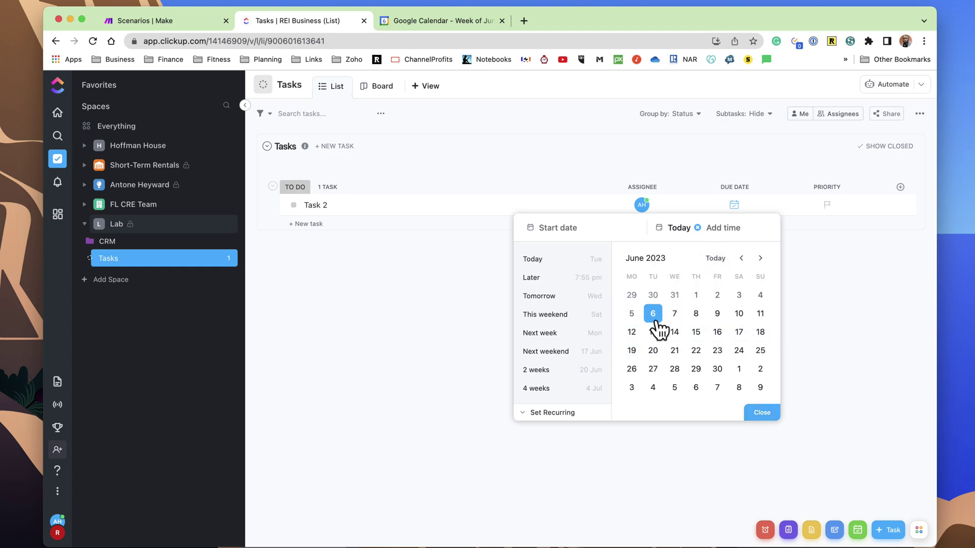
click(762, 413)
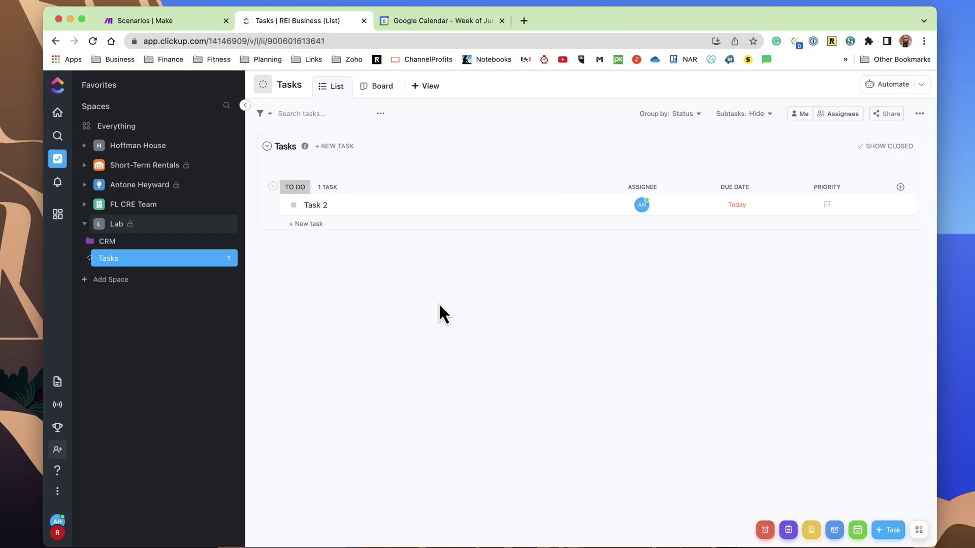
View the details of the Task 2 event on Tuesday, June 6 in Google Calendar.
key(ctrl+Tab)
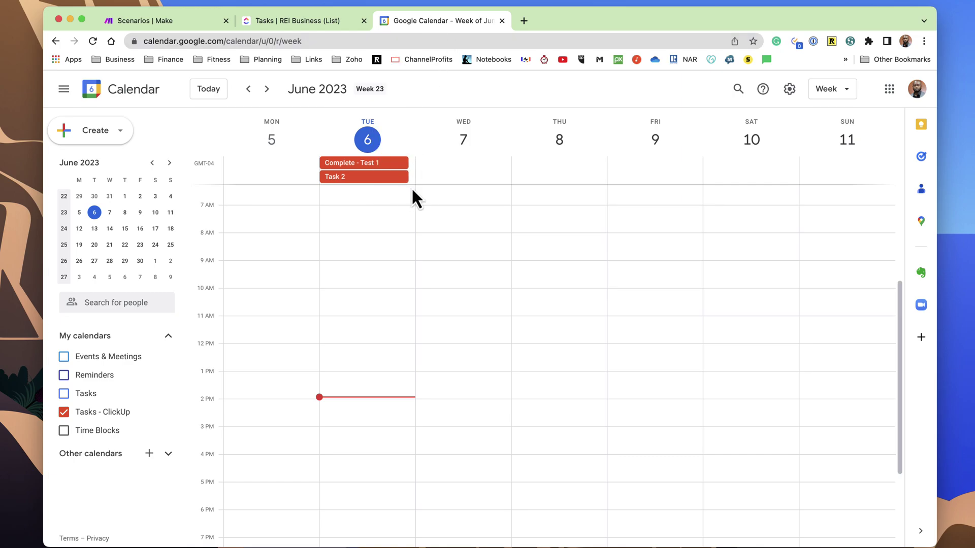
click(358, 178)
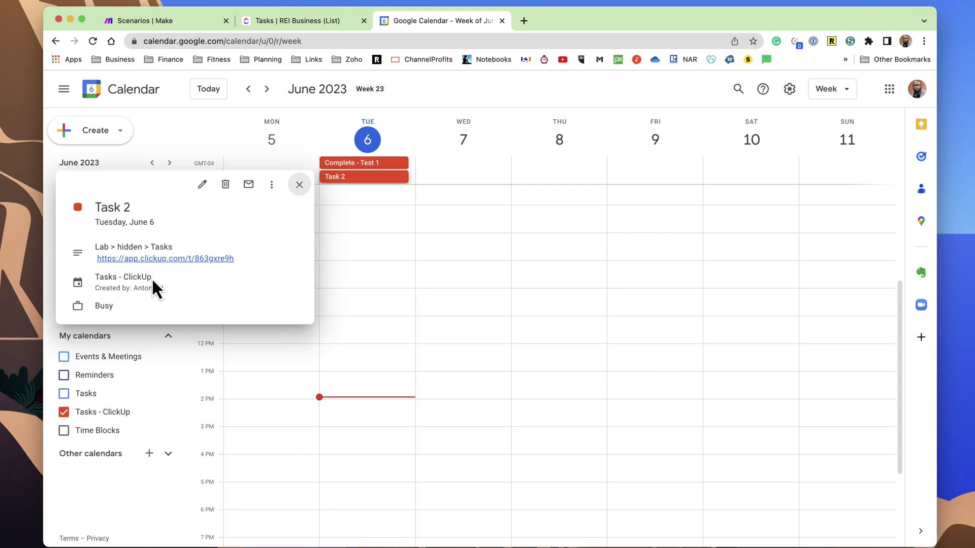
click(410, 104)
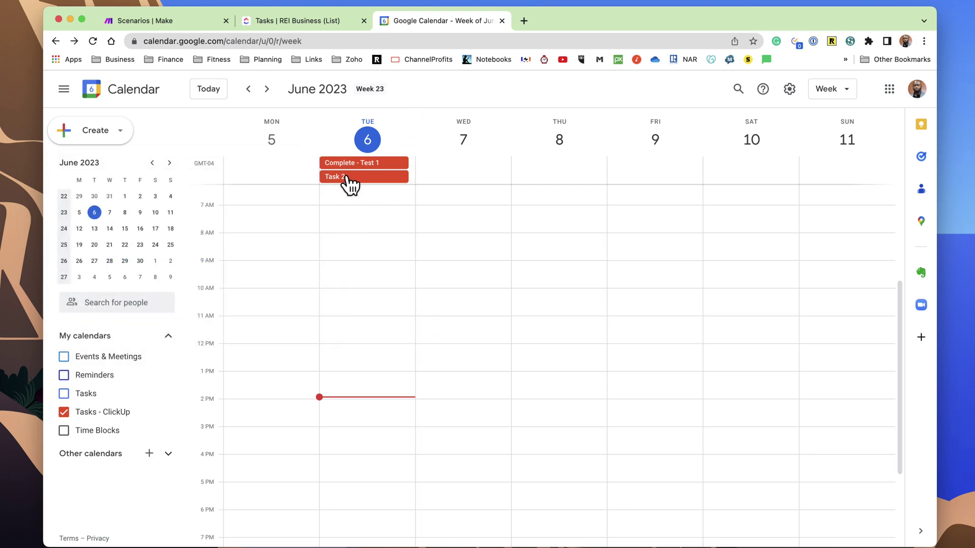
Back in ClickUp, review Task 2's status choices but leave it in TO DO.
click(345, 20)
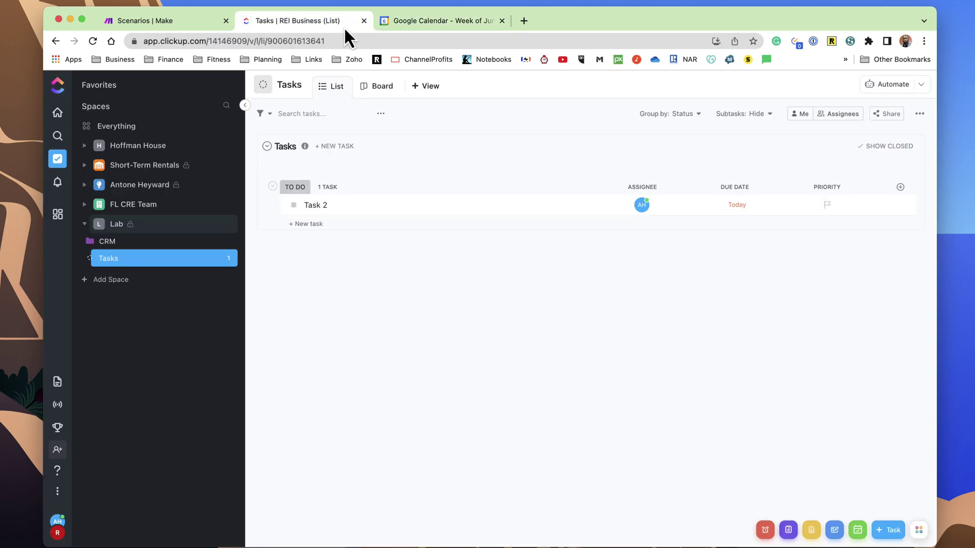
click(294, 205)
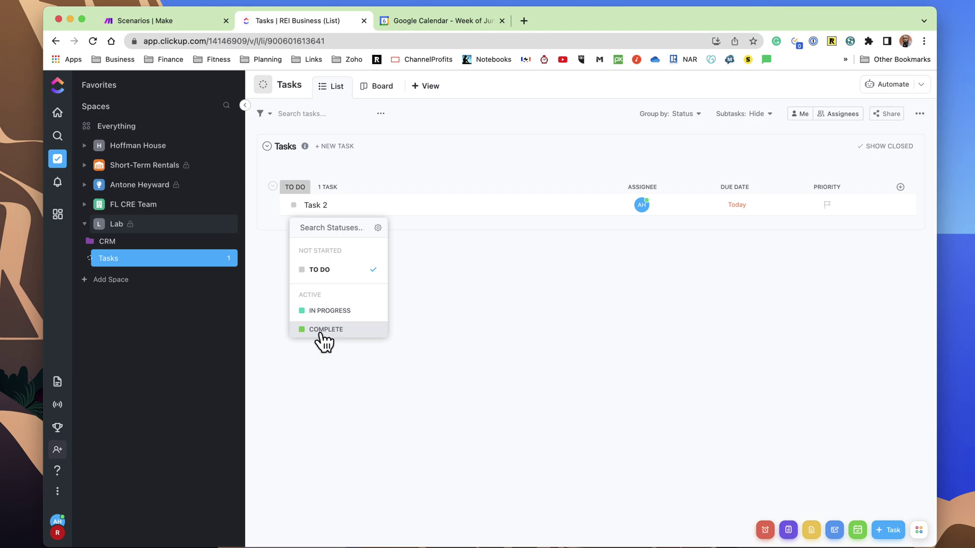
click(272, 296)
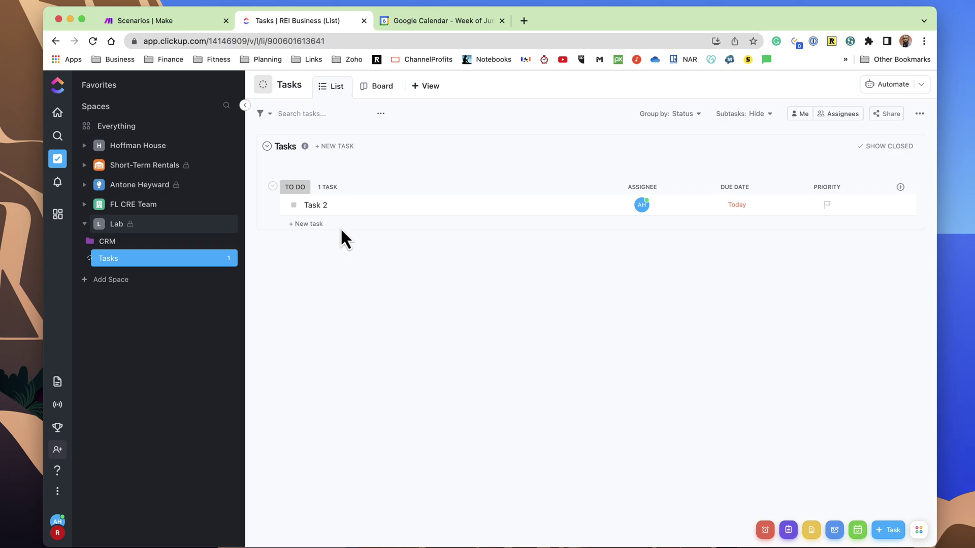
Open the Rename Completed Tasks in ClickUp scenario from Make's scenarios list.
click(188, 21)
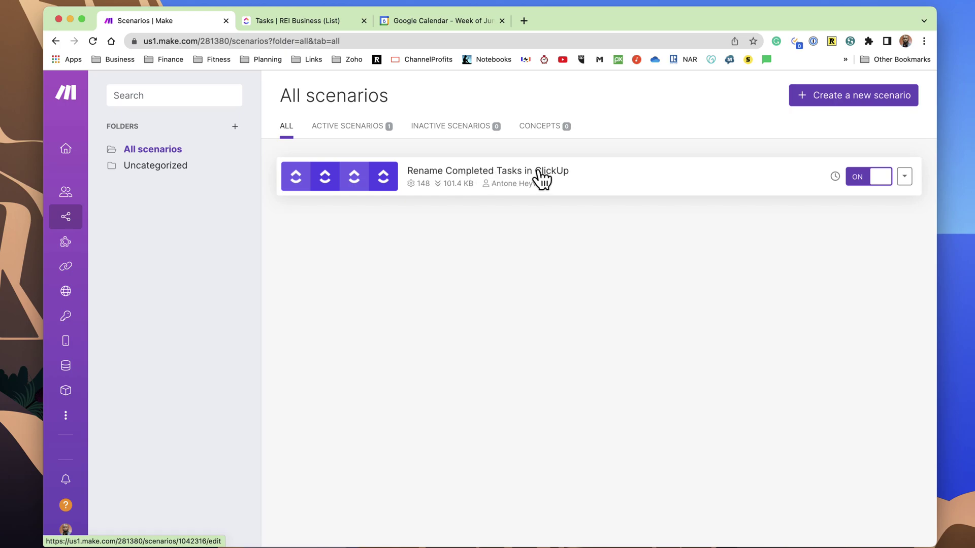
click(583, 180)
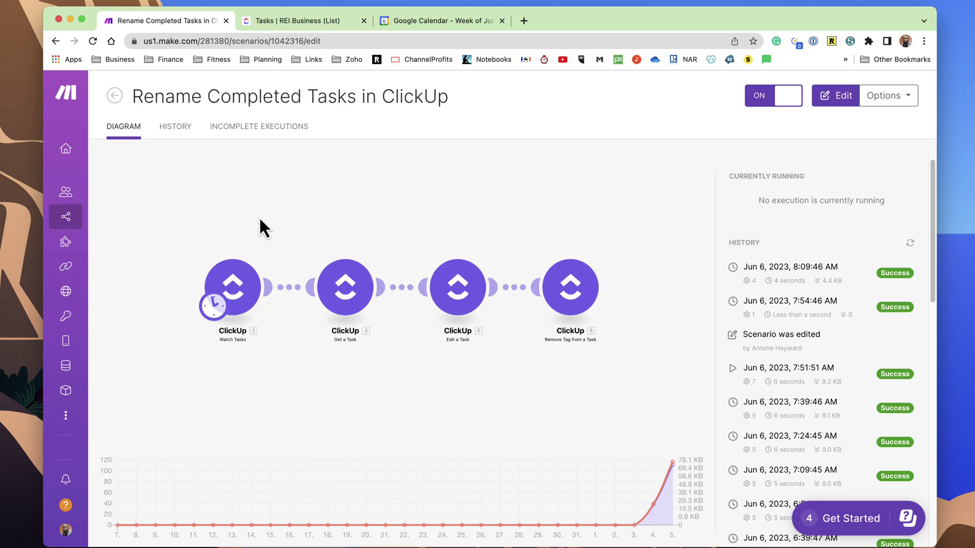
click(233, 289)
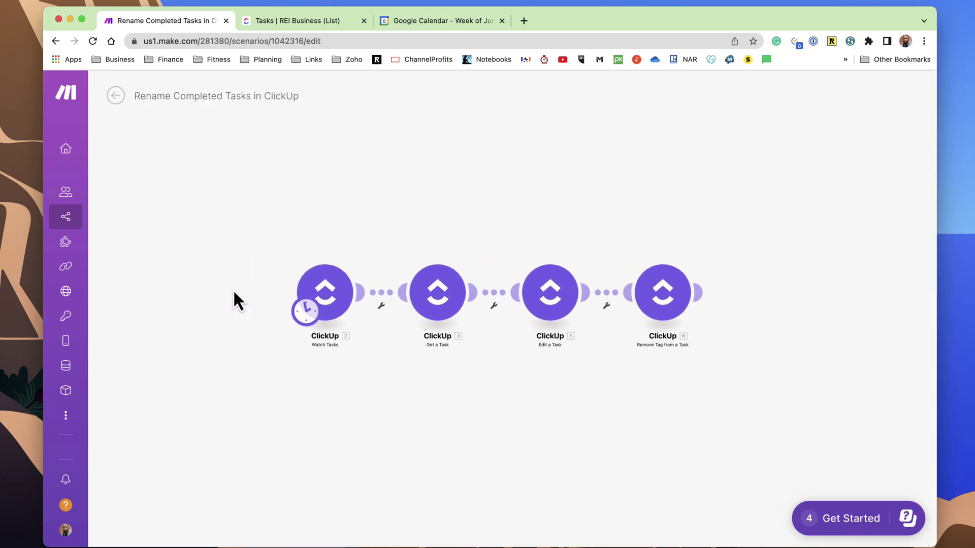
click(332, 304)
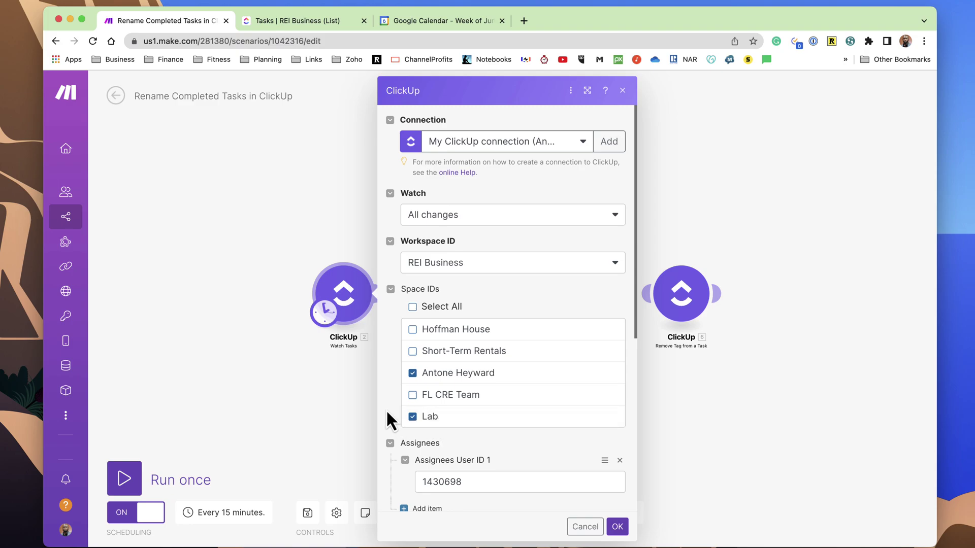
scroll(386, 409, down, 4)
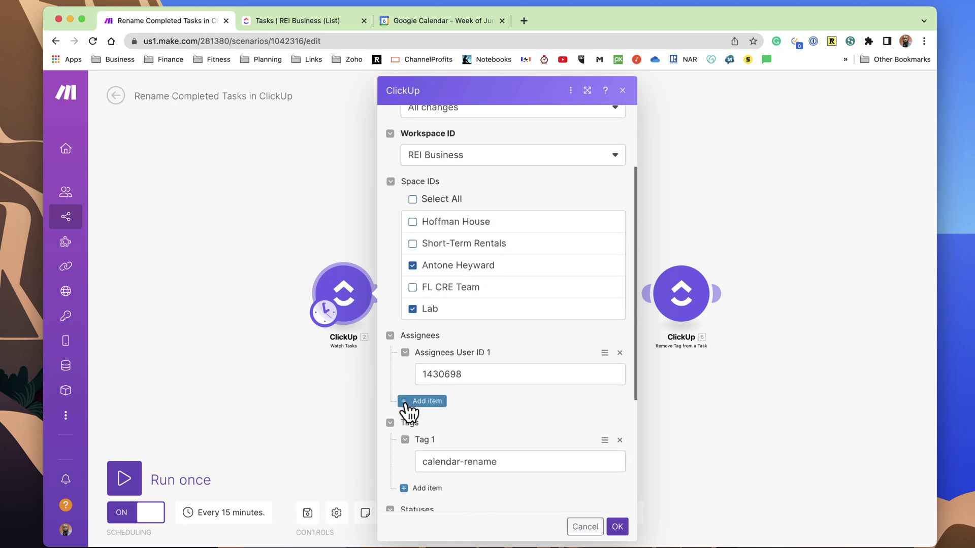
scroll(407, 406, down, 3)
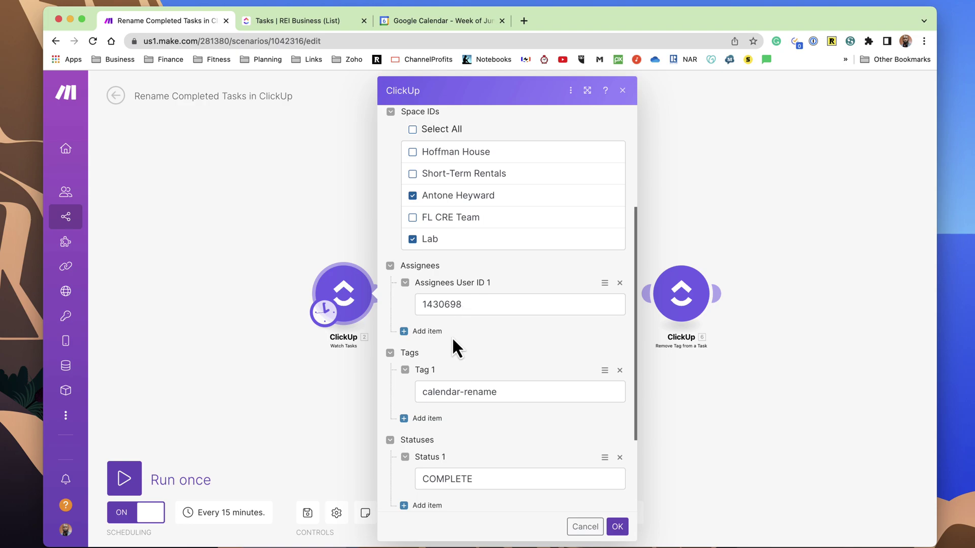
scroll(452, 337, down, 3)
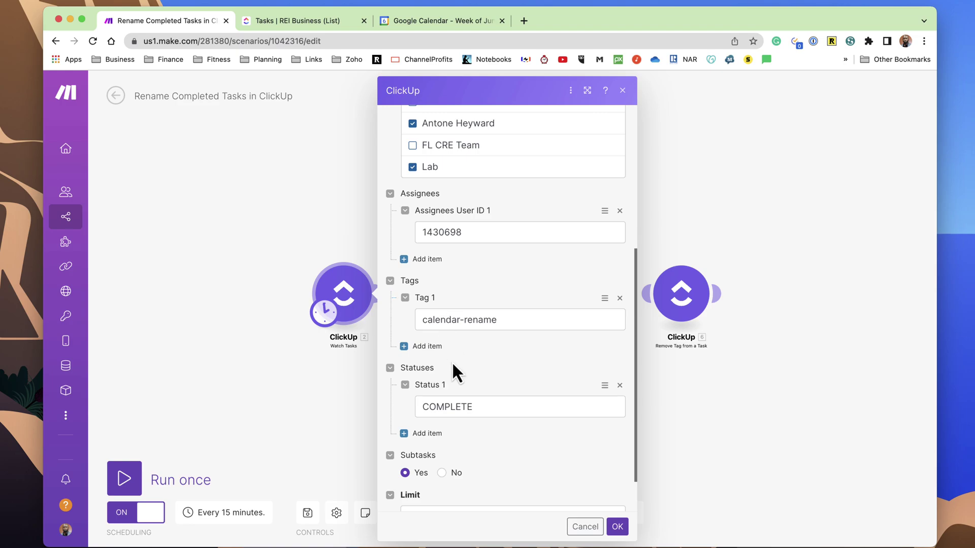
scroll(452, 362, down, 2)
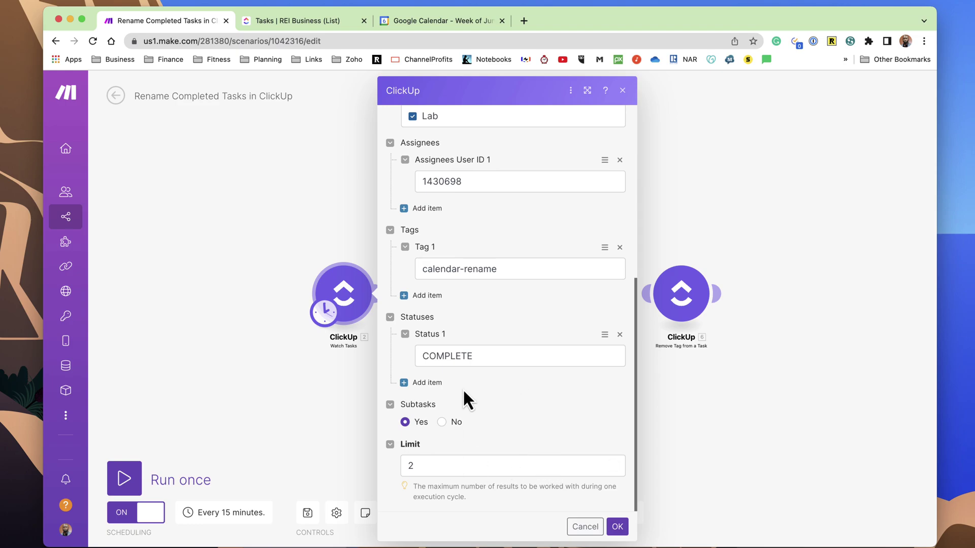
click(589, 529)
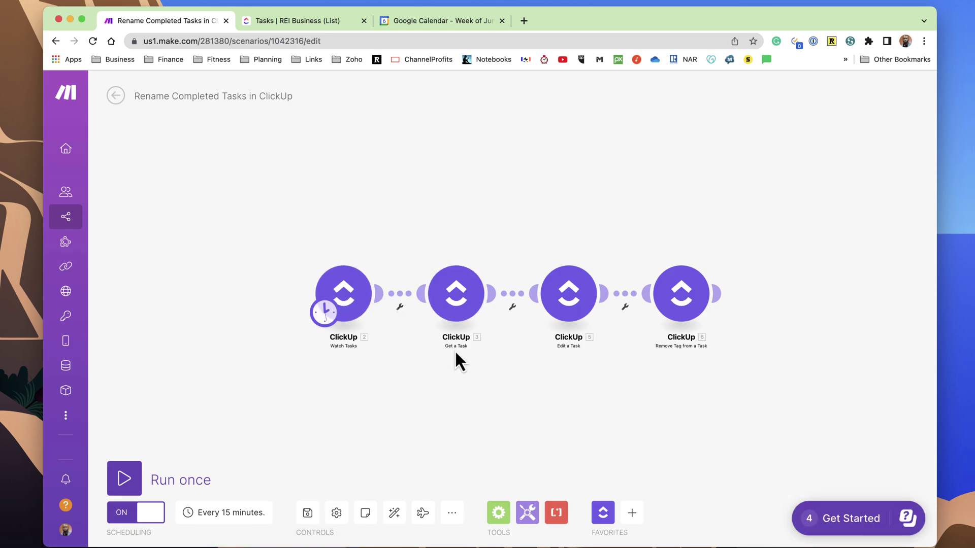
Review Edit a Task's settings: name 'Complete - ' plus Task Name, status COMPLETE.
click(461, 319)
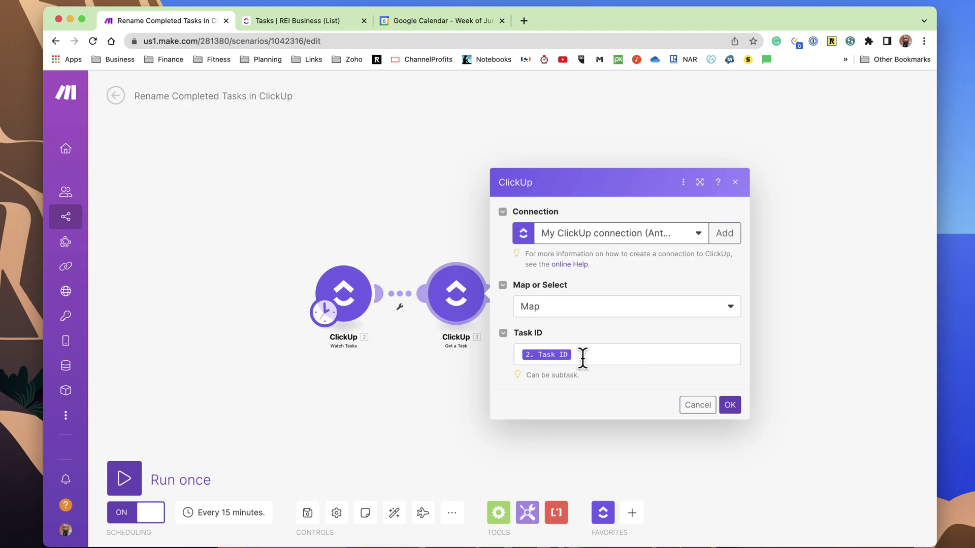
click(707, 406)
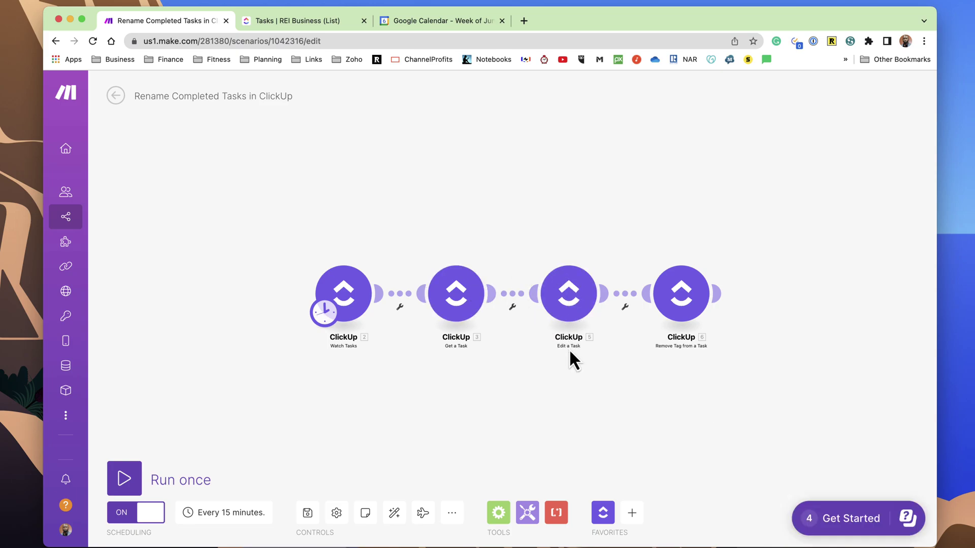
click(576, 312)
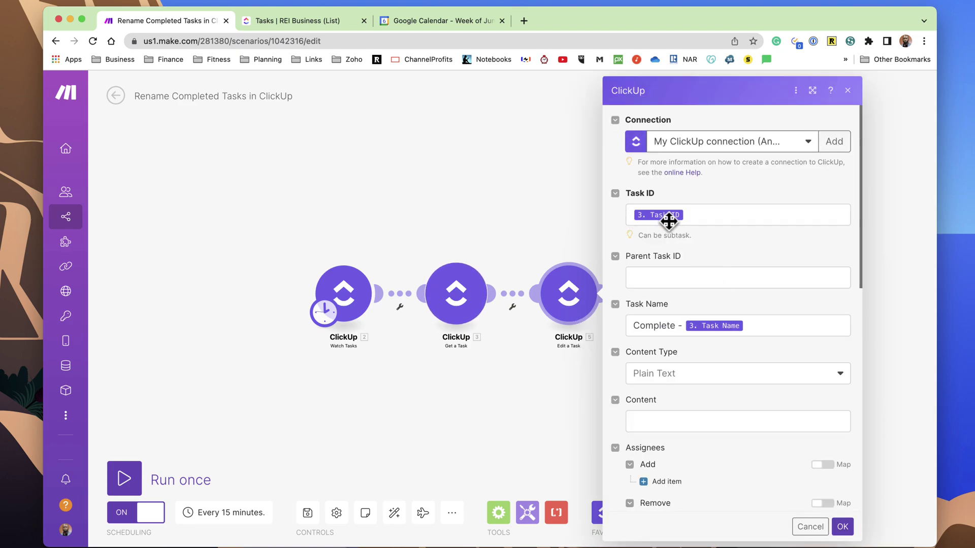
drag(652, 326, 674, 326)
click(671, 326)
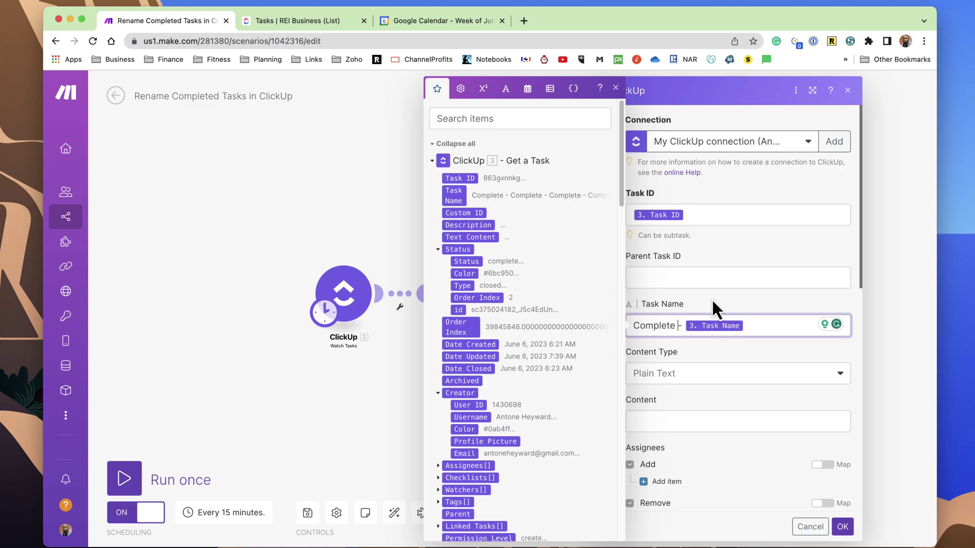
click(751, 388)
scroll(750, 381, down, 4)
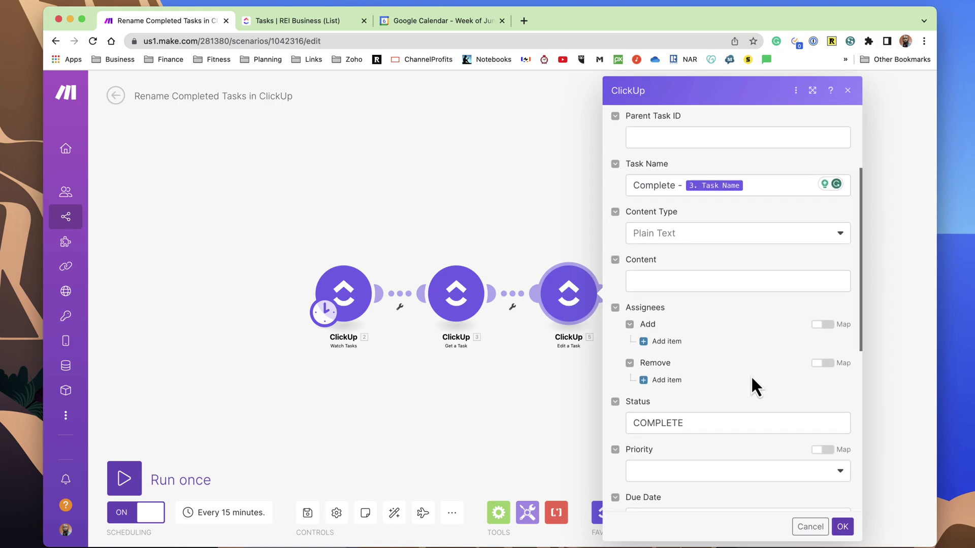
scroll(751, 376, down, 1)
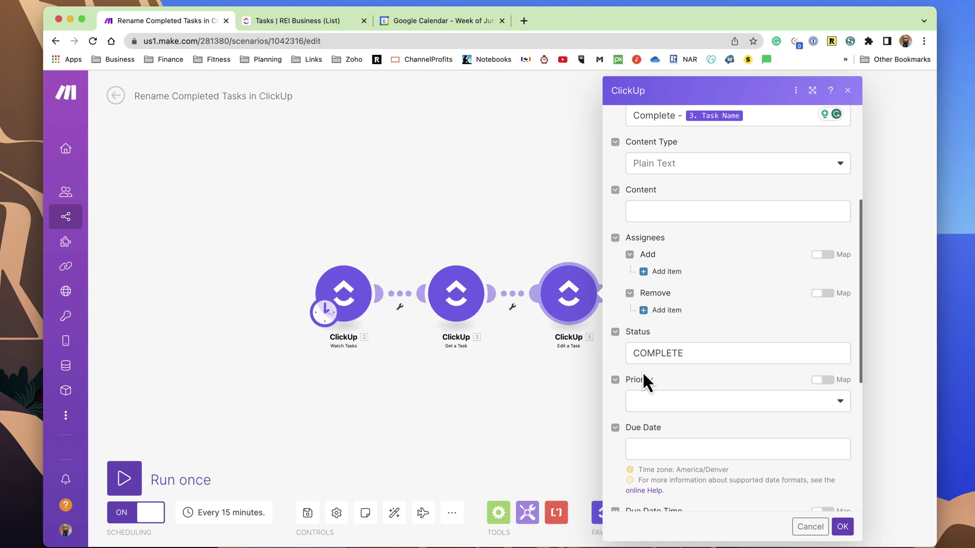
scroll(652, 353, down, 1)
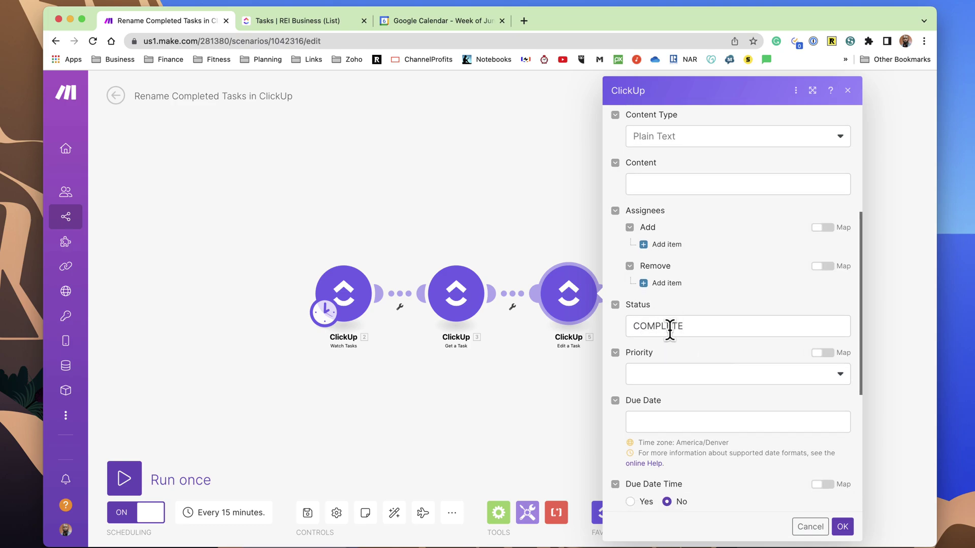
scroll(736, 386, down, 1)
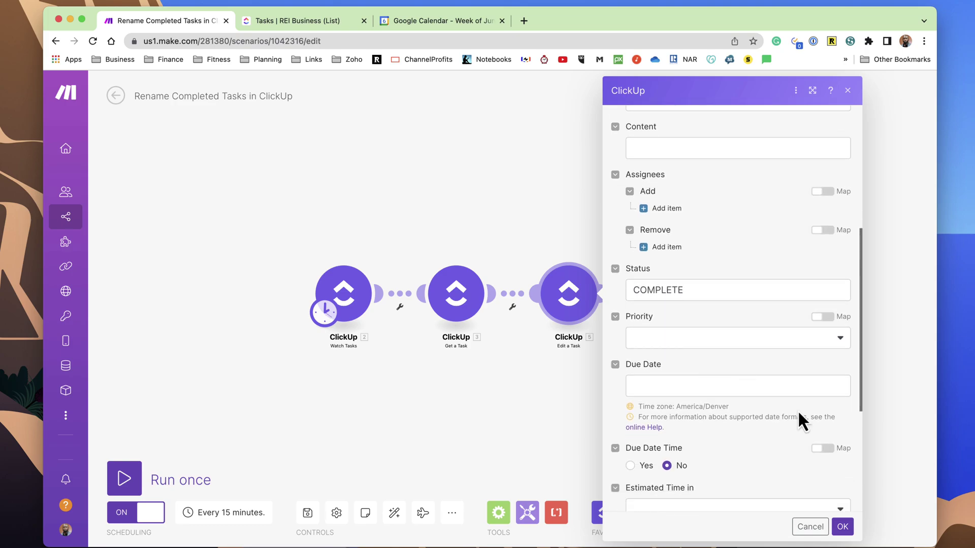
Check the Remove Tag from a Task module's Tag Name is calendar-rename, closing it unchanged.
click(810, 526)
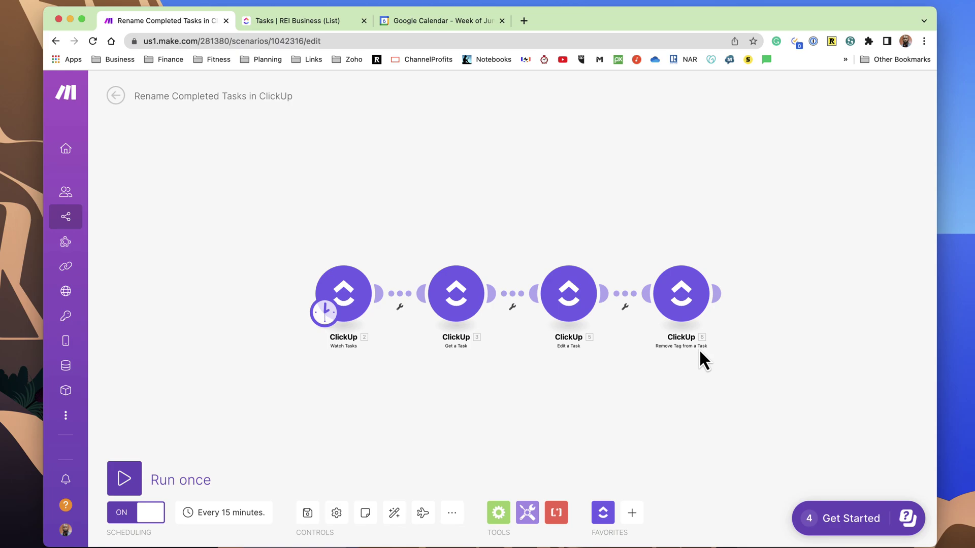
click(686, 309)
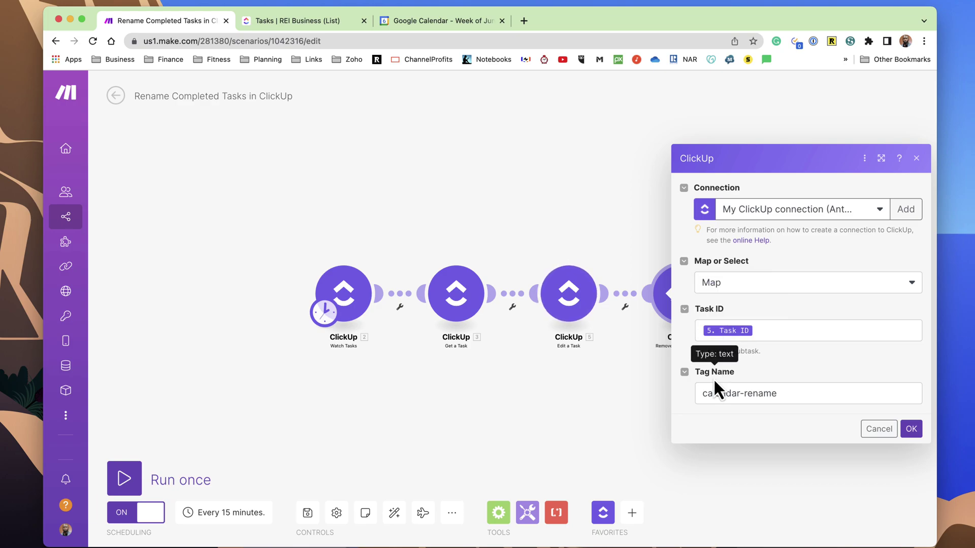
click(783, 393)
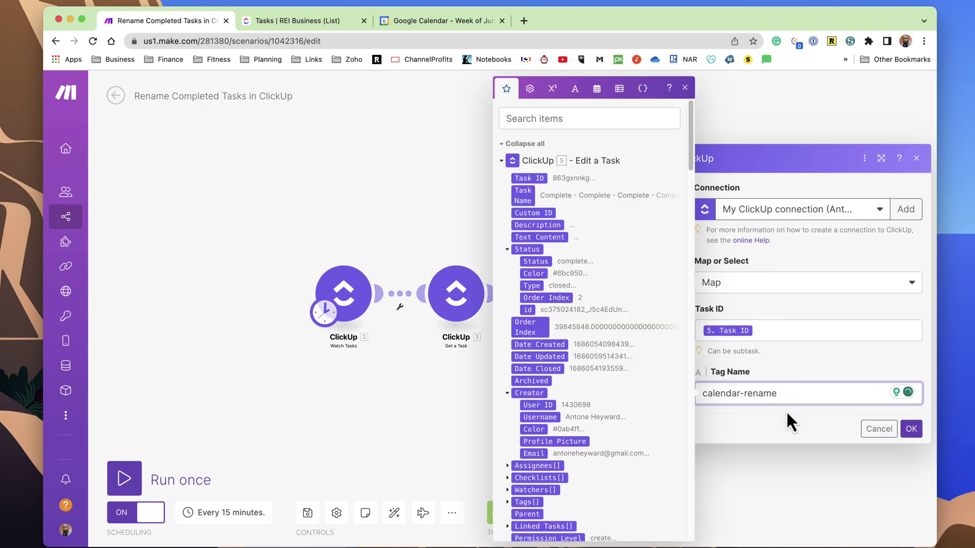
click(785, 413)
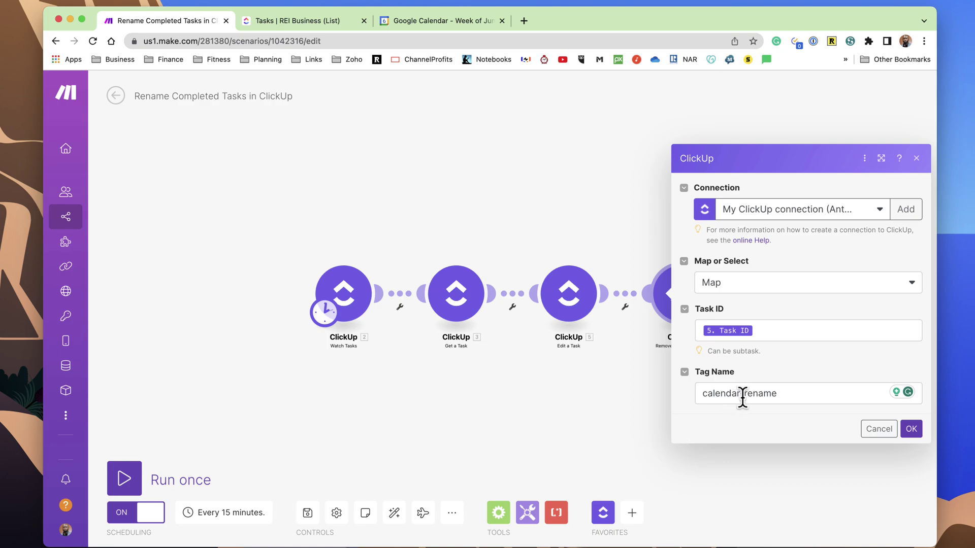
click(779, 394)
click(787, 424)
click(877, 433)
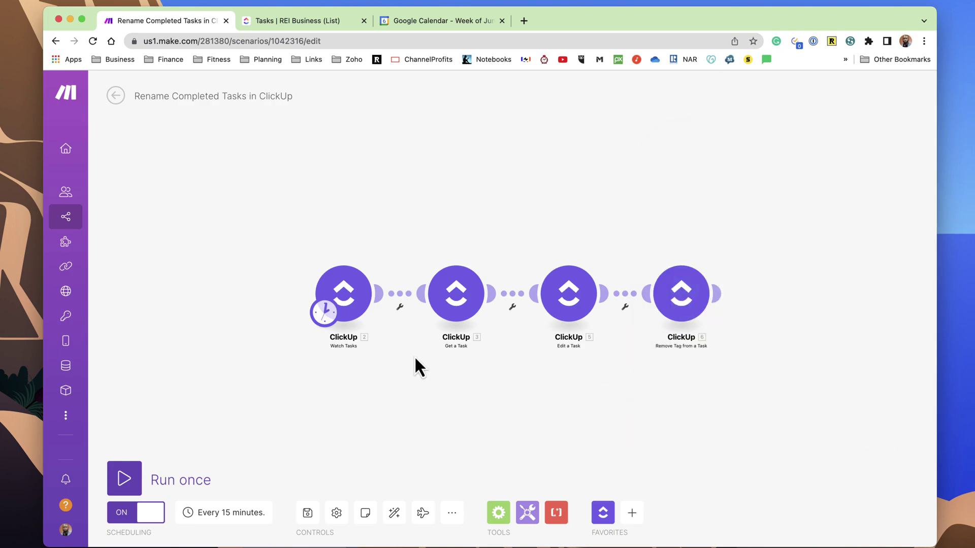
click(307, 23)
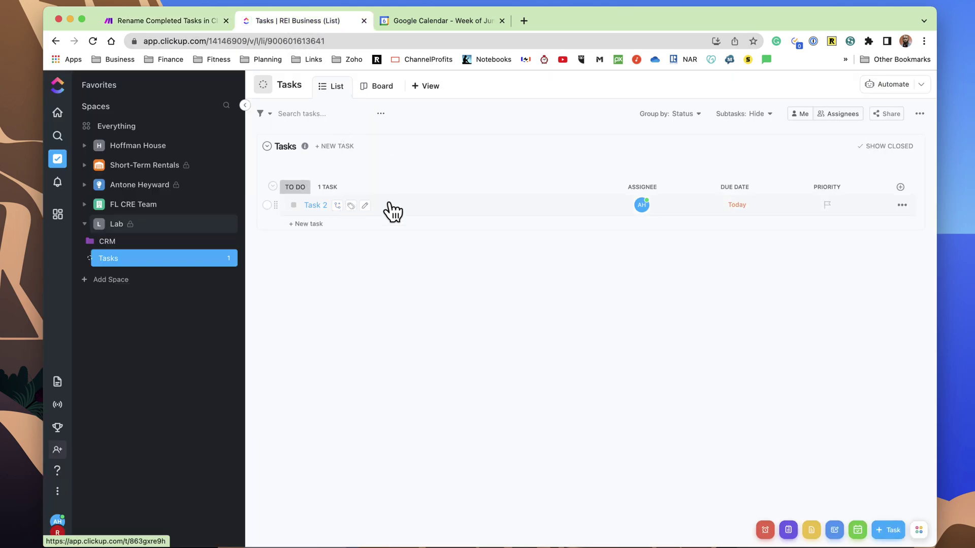
click(411, 24)
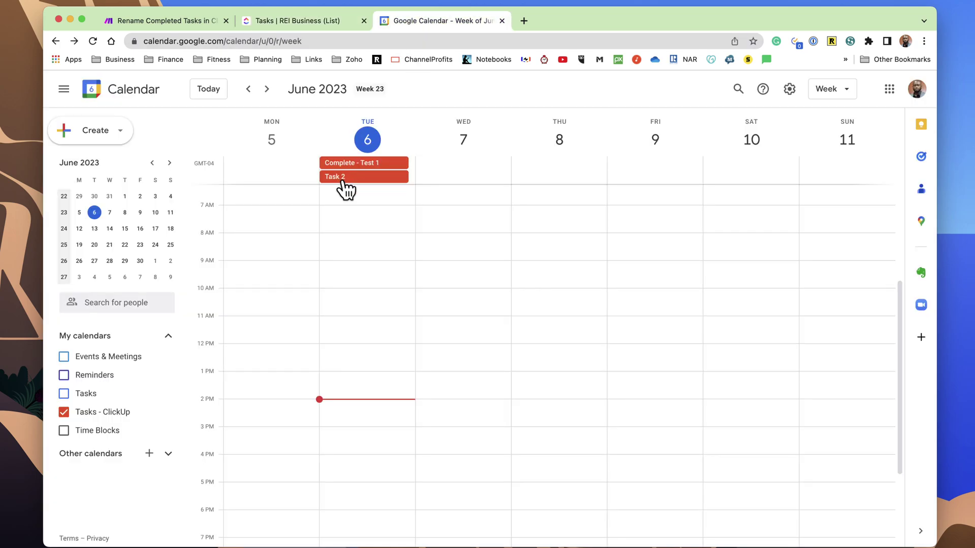
click(314, 23)
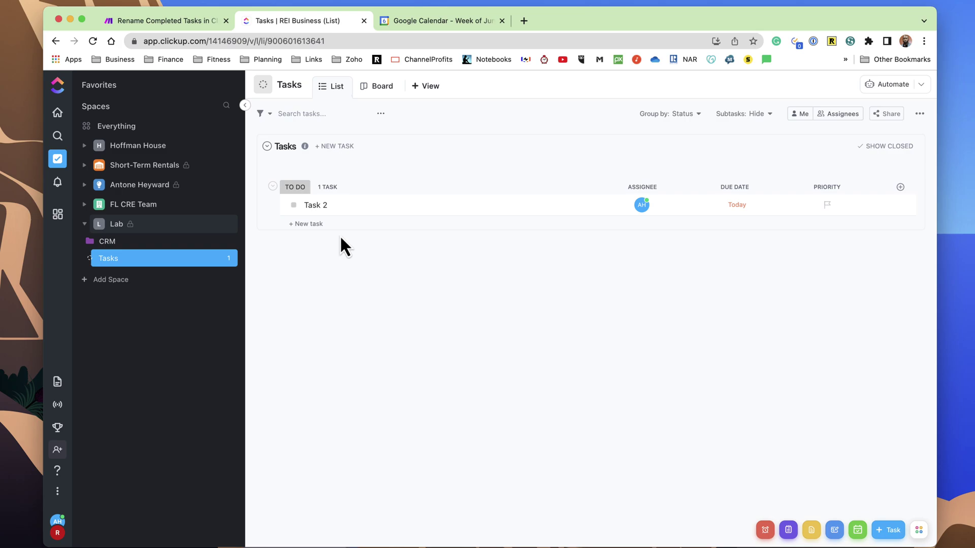
click(295, 206)
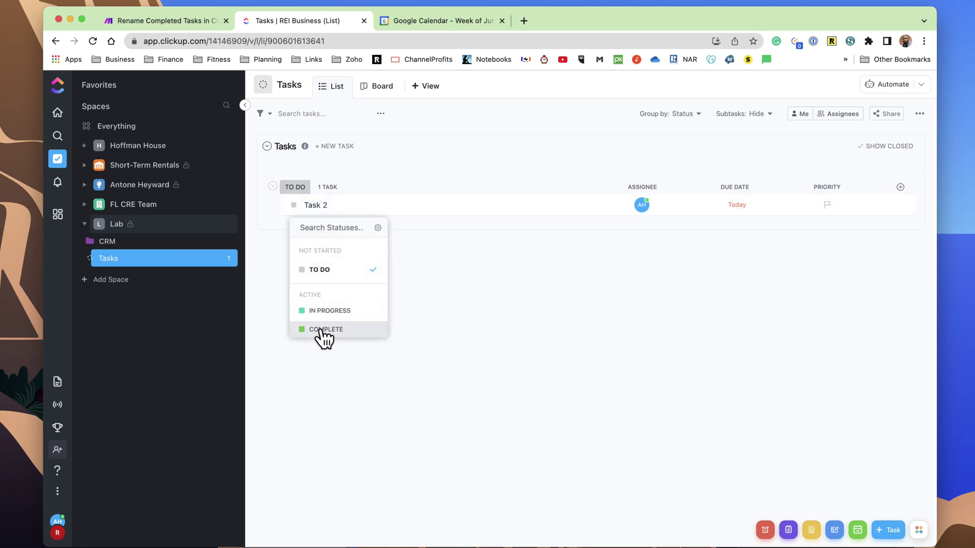
click(437, 321)
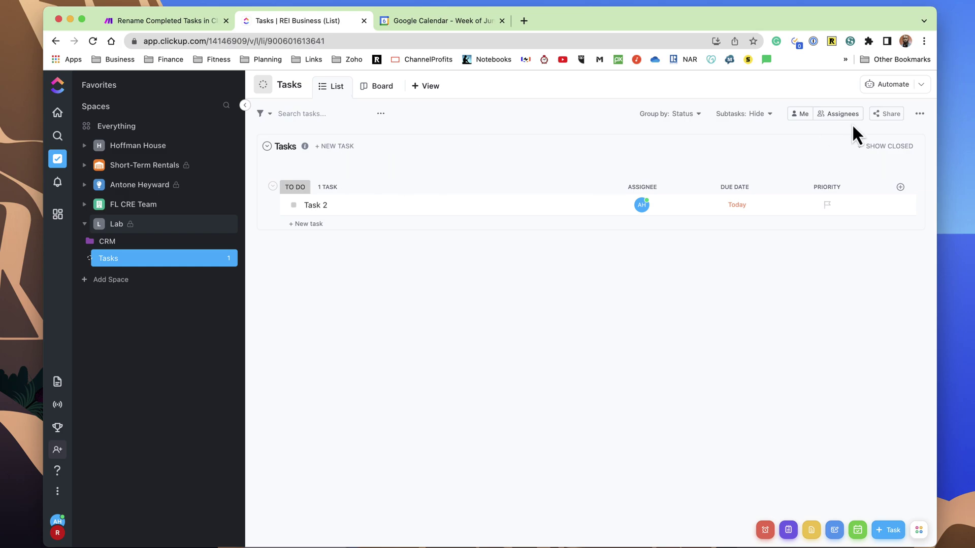
Start an automation triggered by status changing to COMPLETE, with condition Assignee is Me.
click(886, 87)
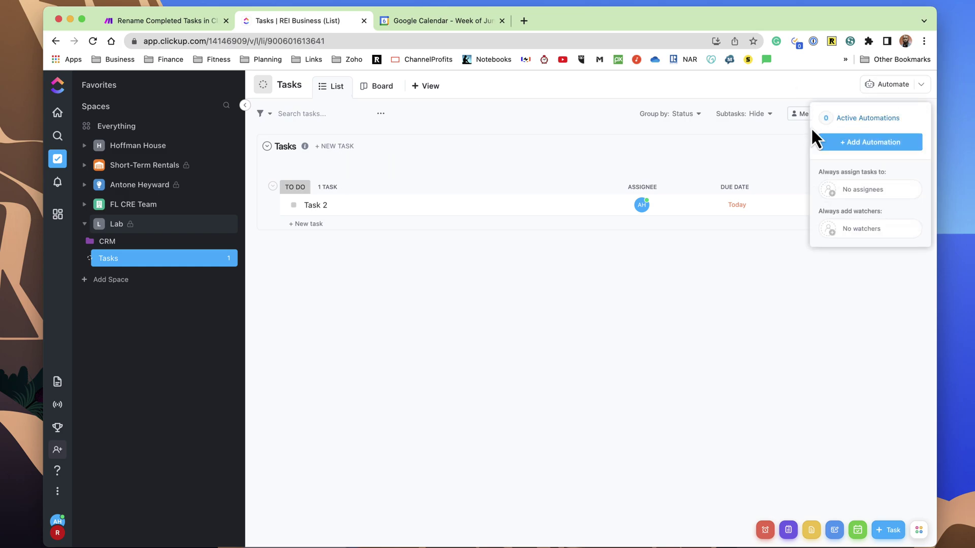
click(869, 143)
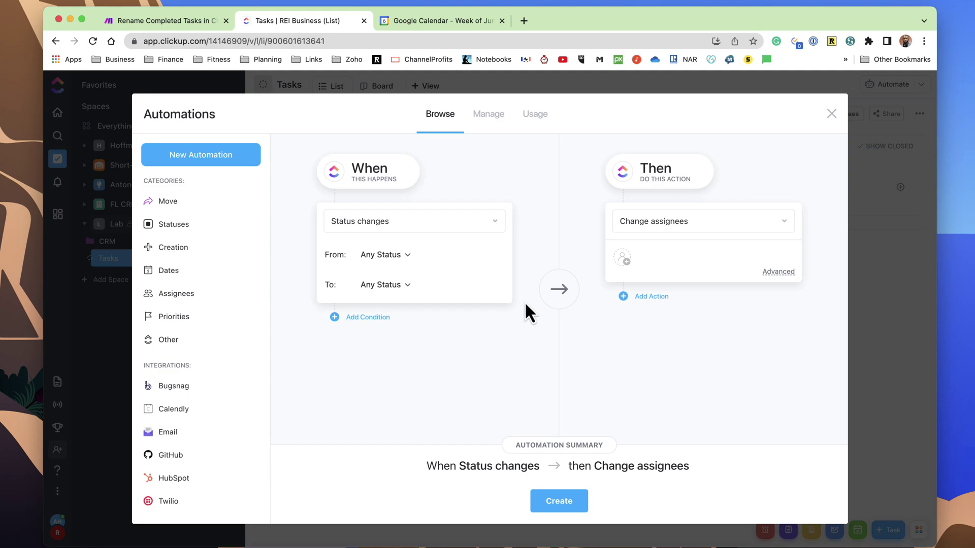
click(404, 287)
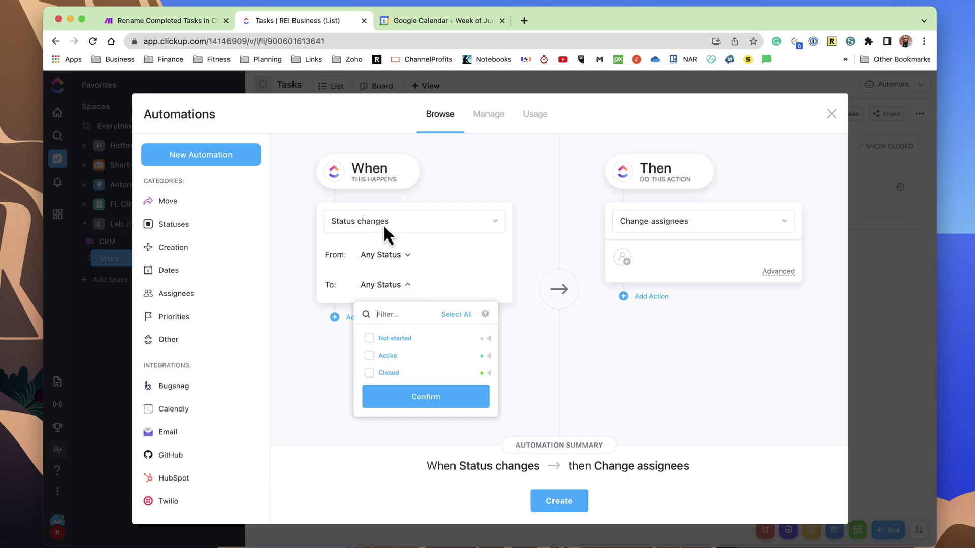
click(376, 375)
click(421, 398)
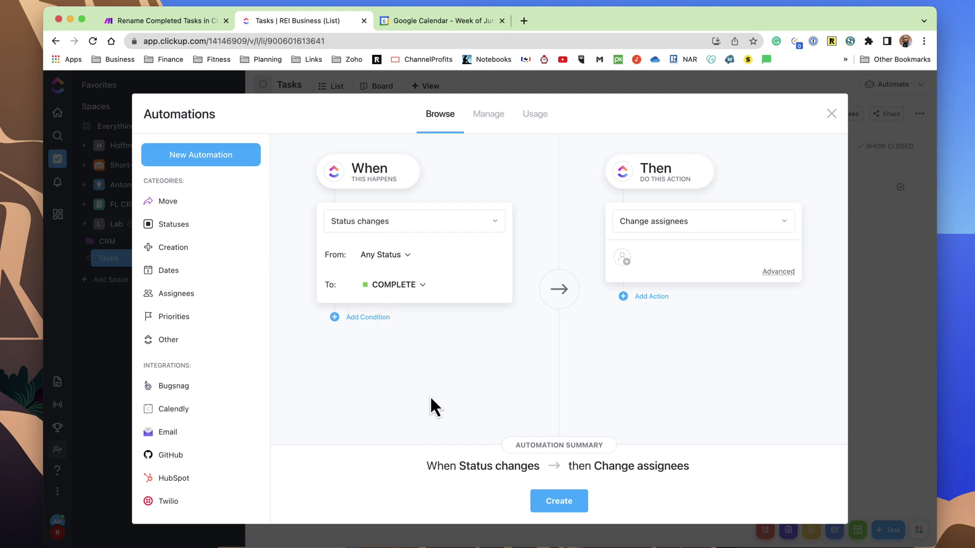
click(369, 317)
click(378, 346)
click(366, 438)
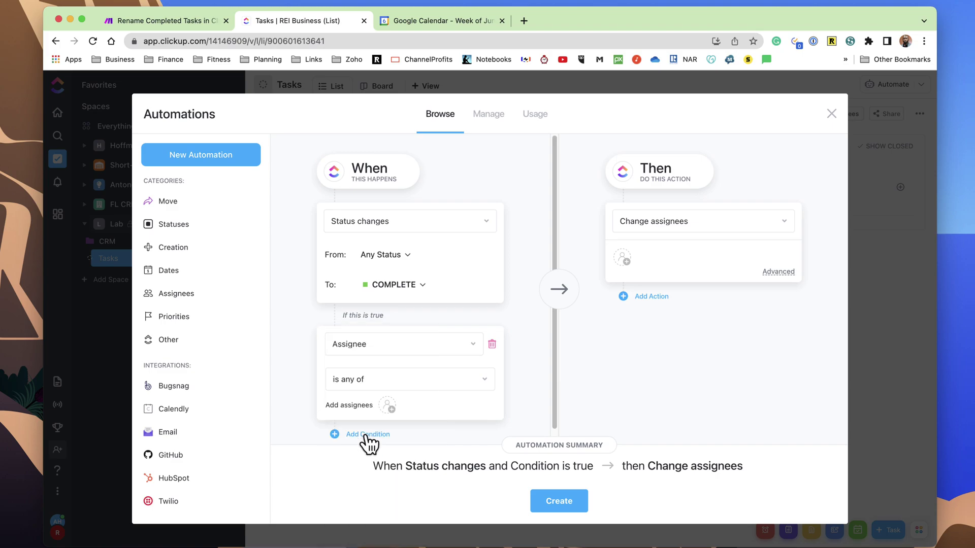
click(387, 406)
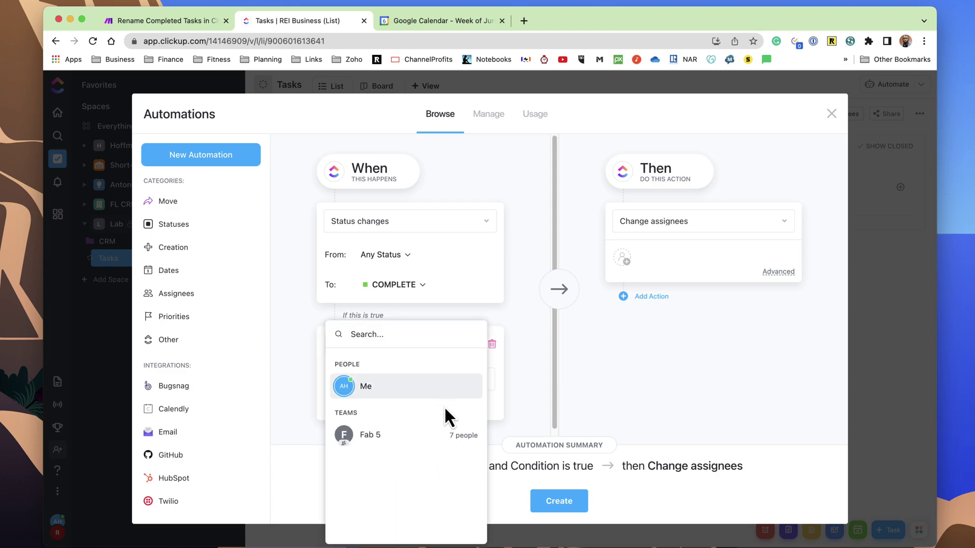
click(431, 390)
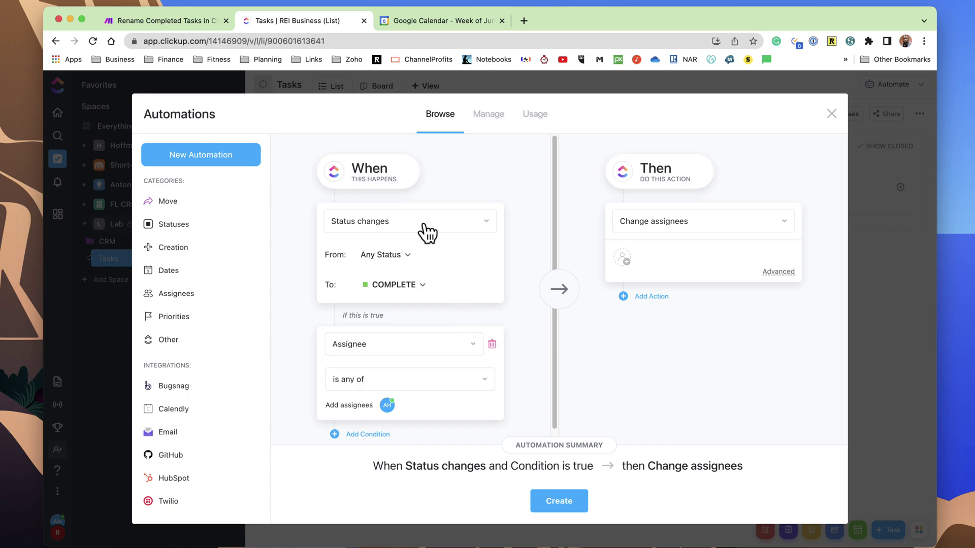
Add a Change tags action adding calendar-rename and create the automation.
click(753, 225)
text(tag)
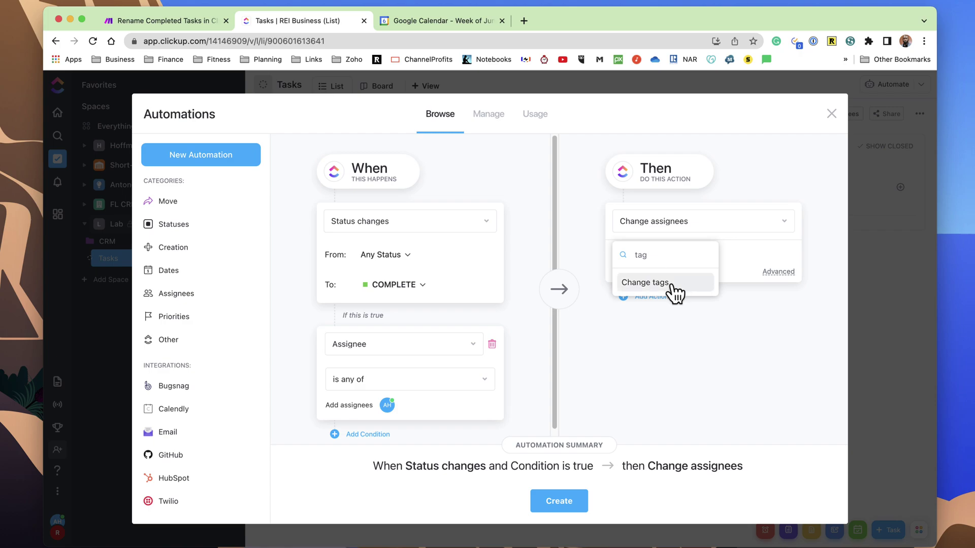
click(656, 285)
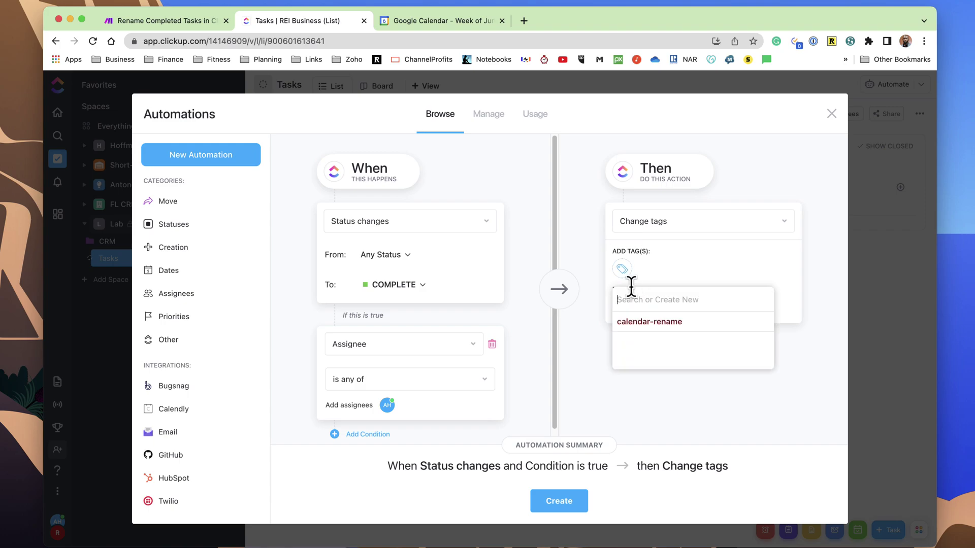
click(671, 325)
click(635, 382)
click(570, 509)
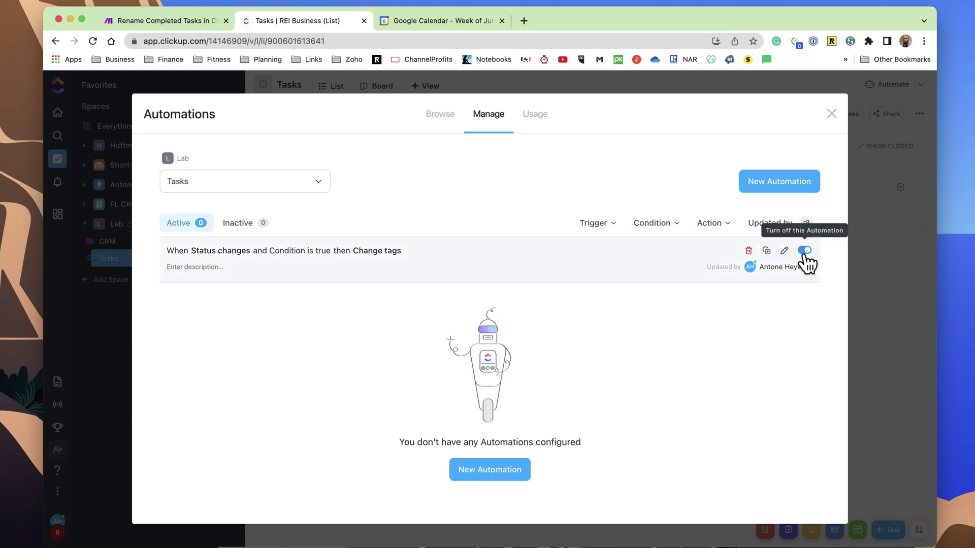
Set Task 2's status to COMPLETE, show closed tasks, and return to the Make scenario.
click(832, 115)
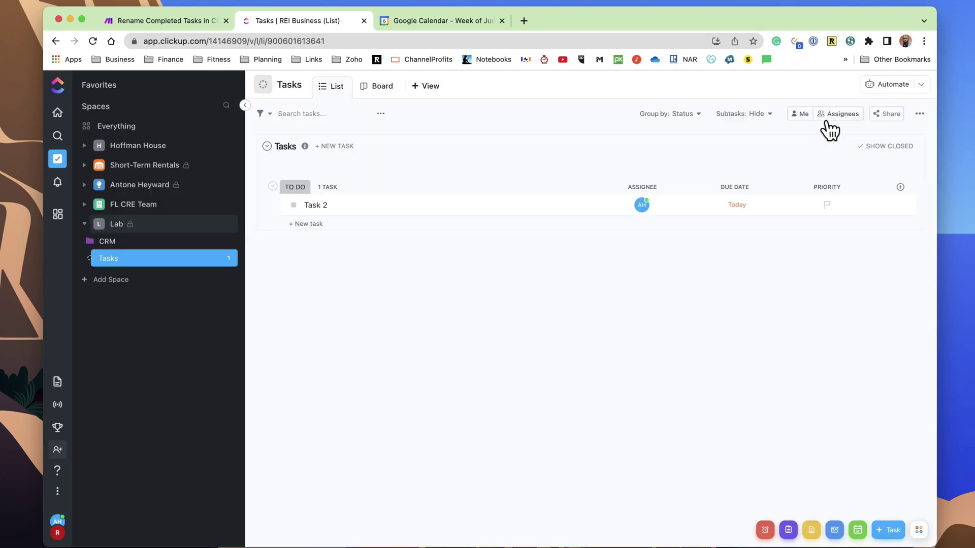
click(293, 206)
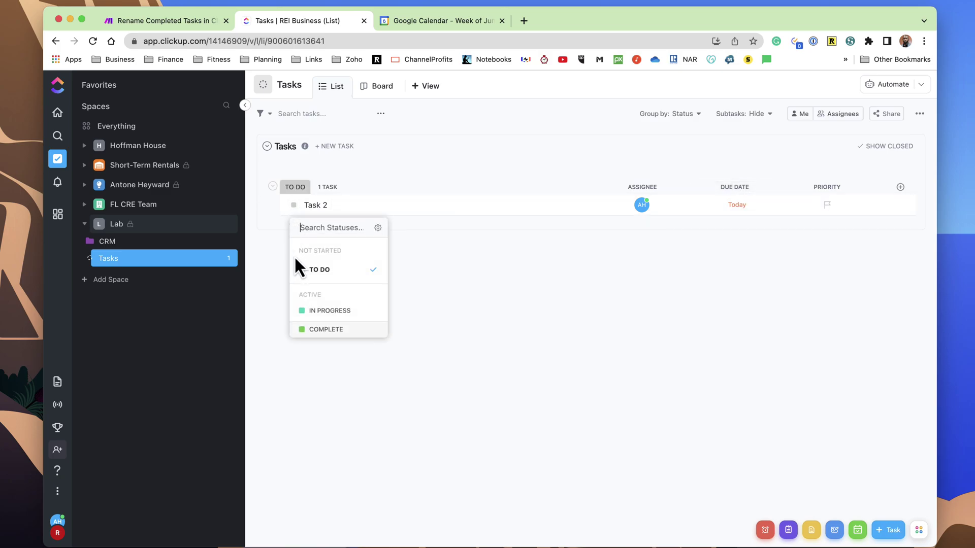
click(320, 330)
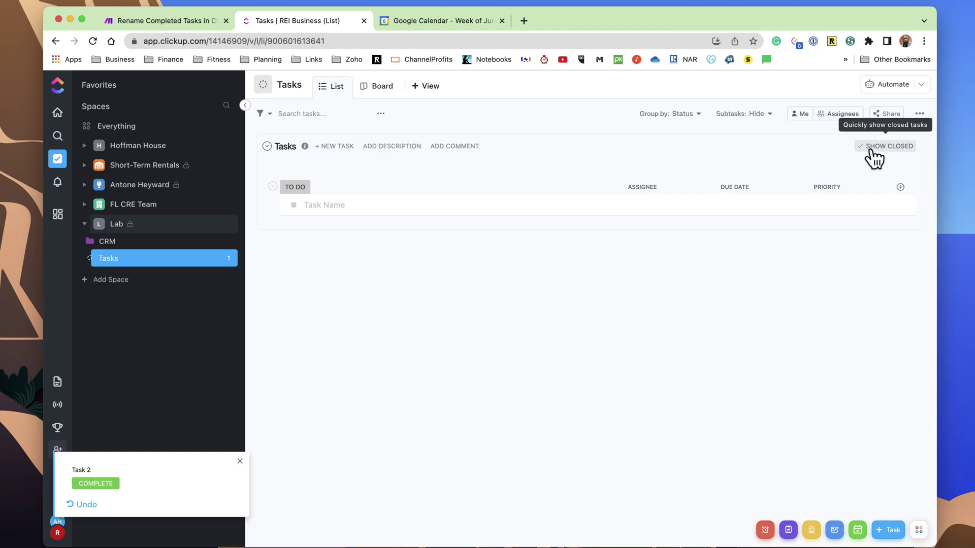
click(896, 152)
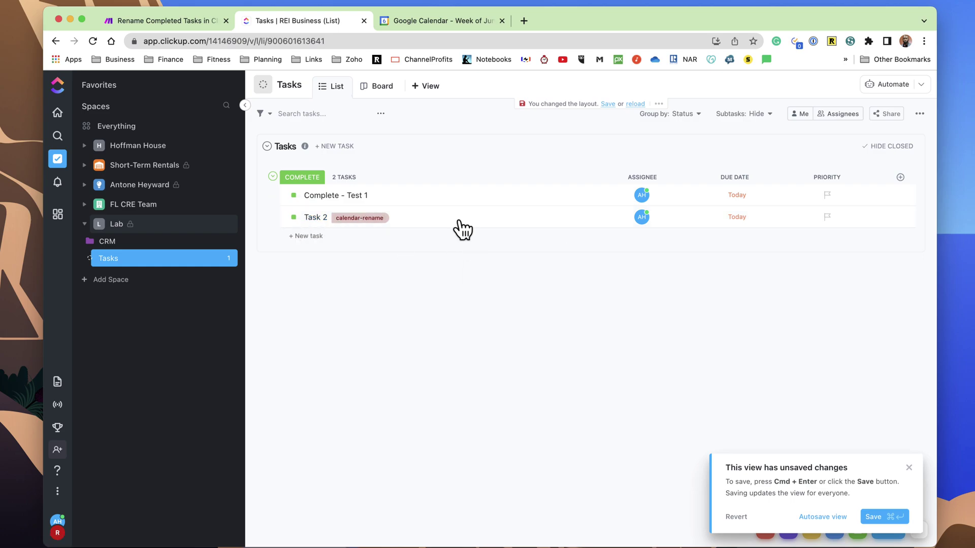
click(186, 21)
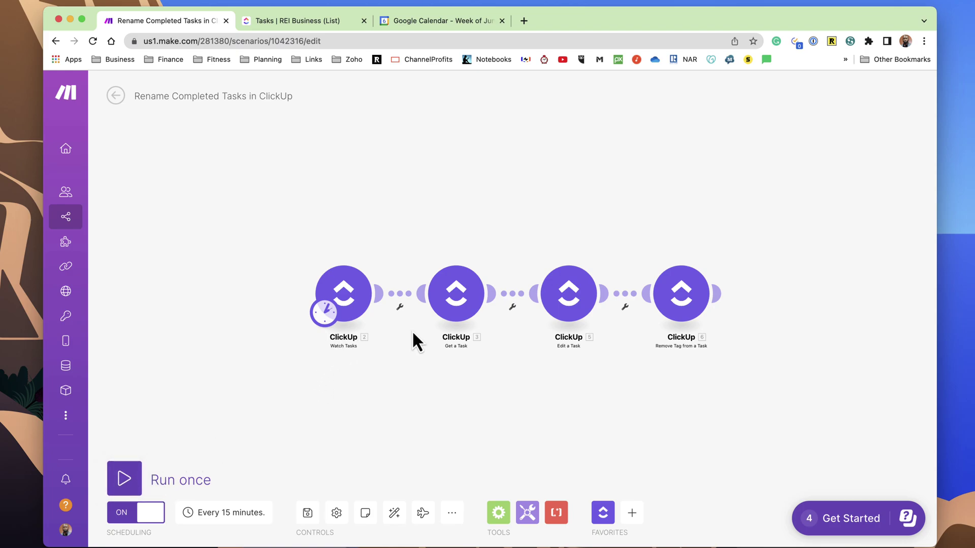
Run the Rename Completed Tasks in ClickUp scenario once.
click(134, 481)
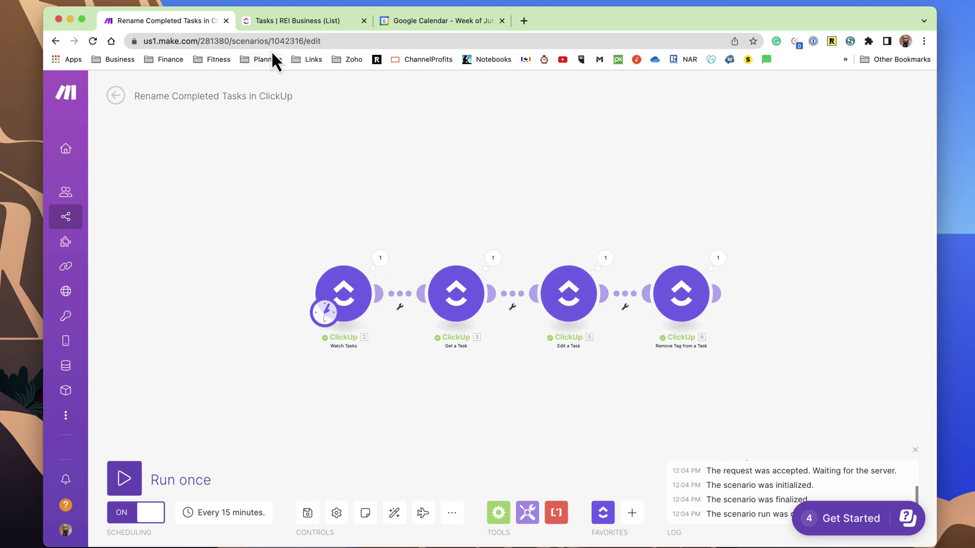
Return to the ClickUp list to confirm 'Complete - Task 2' sits under COMPLETE beside 'Complete - Test 1'.
click(286, 20)
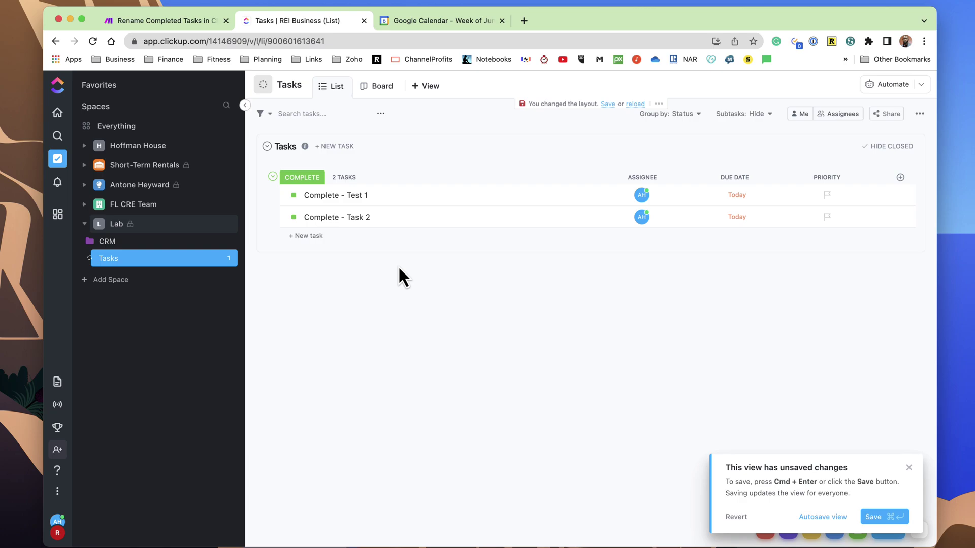
click(410, 22)
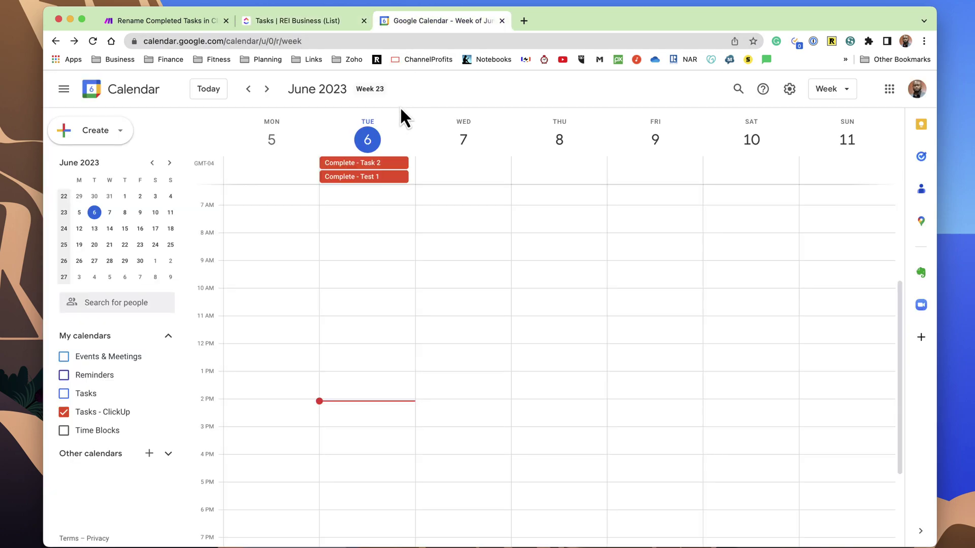